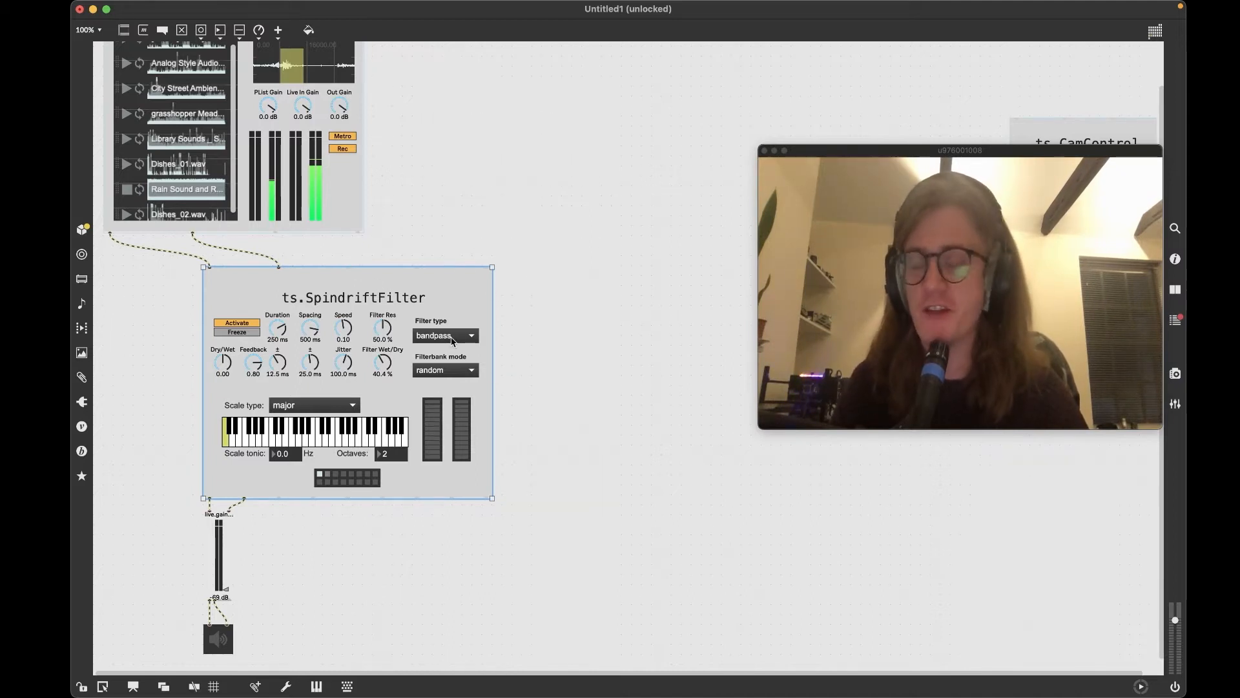
Lock the patch and set the ts.SpindriftFilter scale tonic to 130.8 Hz on its keyboard.
{"action": "key", "text": "super+e"}
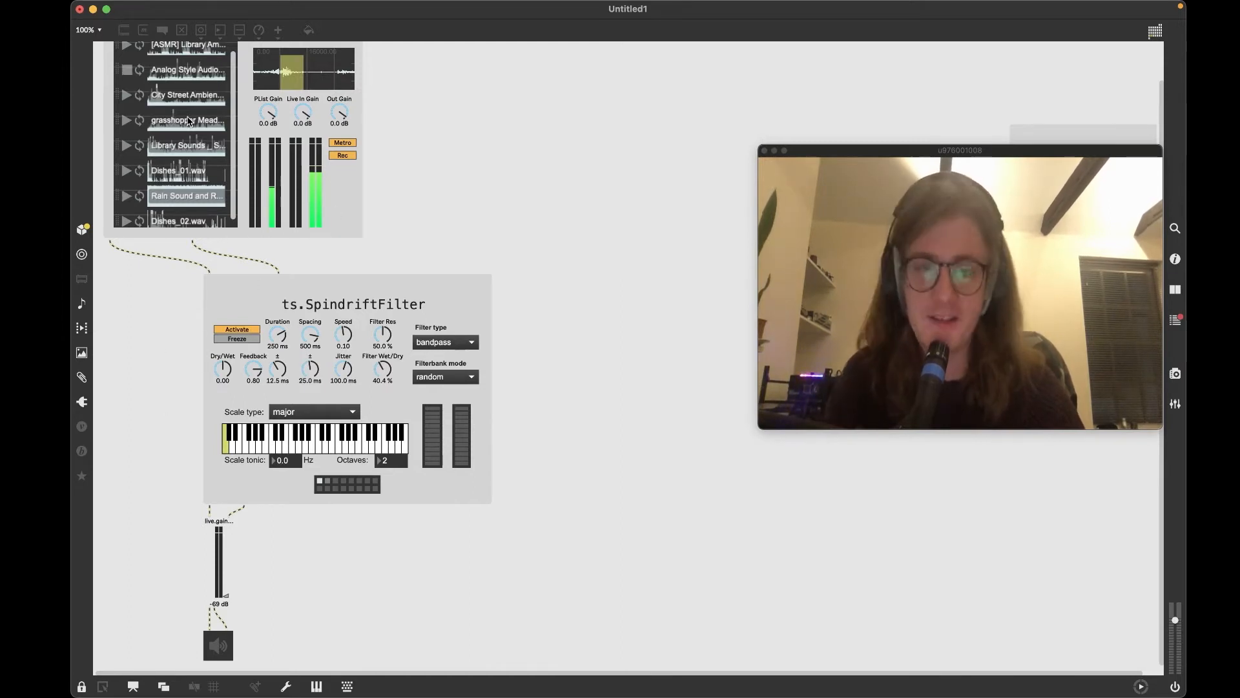
{"action": "scroll", "coordinate": [179, 153], "scroll_direction": "up", "scroll_amount": 2}
{"action": "scroll", "coordinate": [493, 185], "scroll_direction": "up", "scroll_amount": 2}
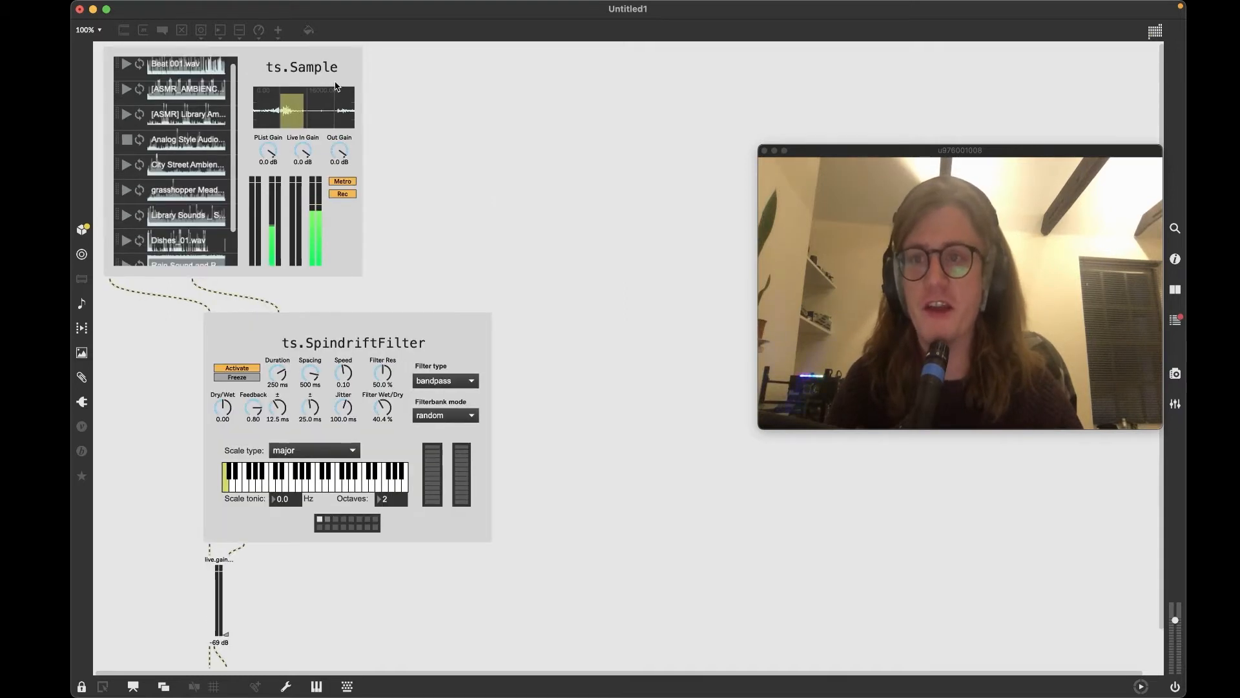
{"action": "scroll", "coordinate": [531, 170], "scroll_direction": "down", "scroll_amount": 1}
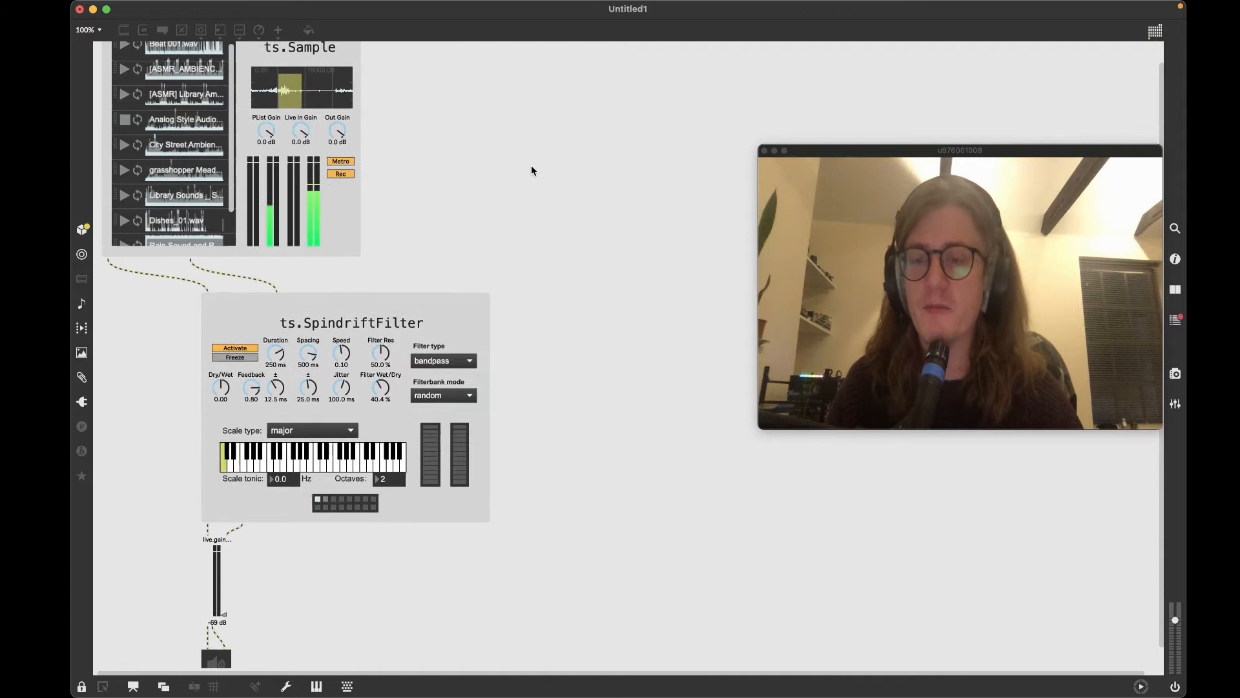
{"action": "scroll", "coordinate": [533, 170], "scroll_direction": "down", "scroll_amount": 1}
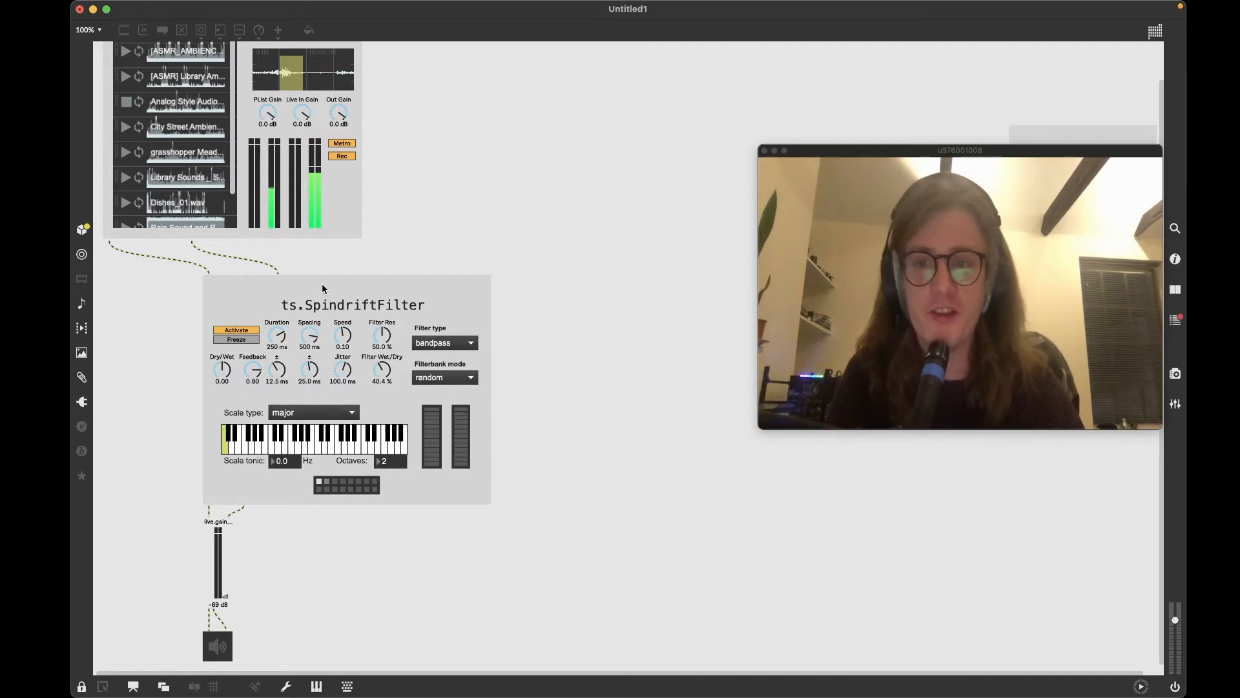
{"action": "left_click", "coordinate": [273, 449]}
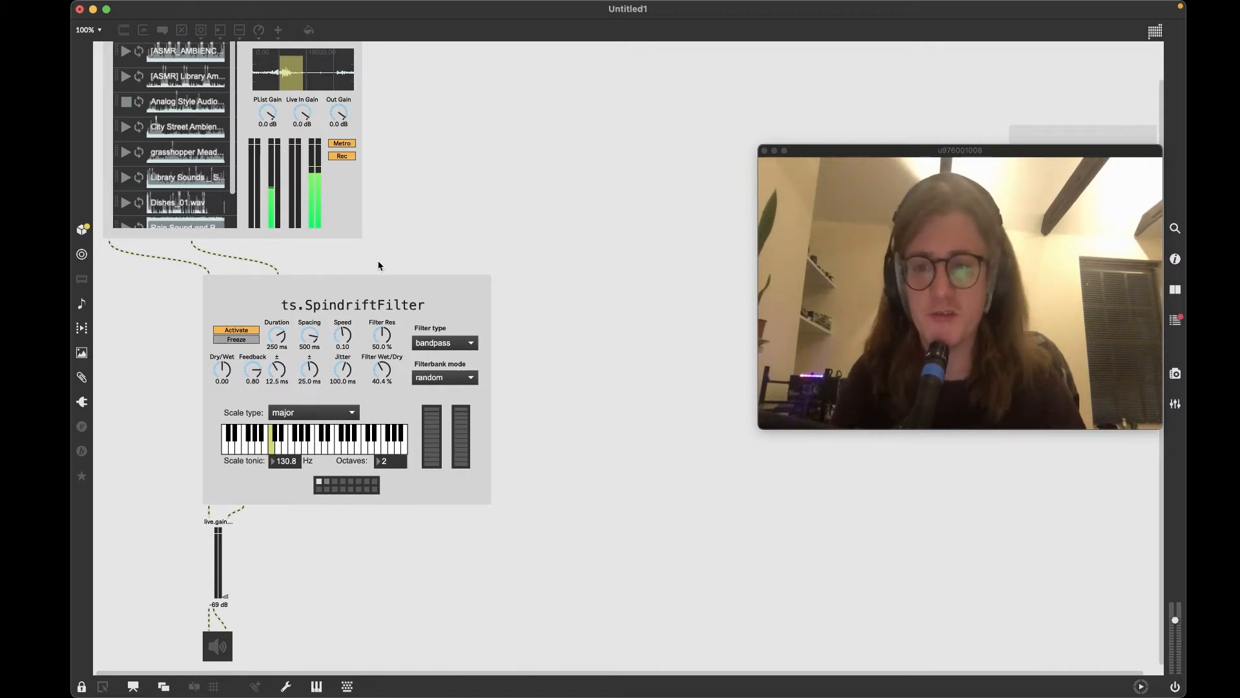
Unlock the patch and open the inner patch of ts.SpindriftFilter to view its contents.
{"action": "key", "text": "super+e"}
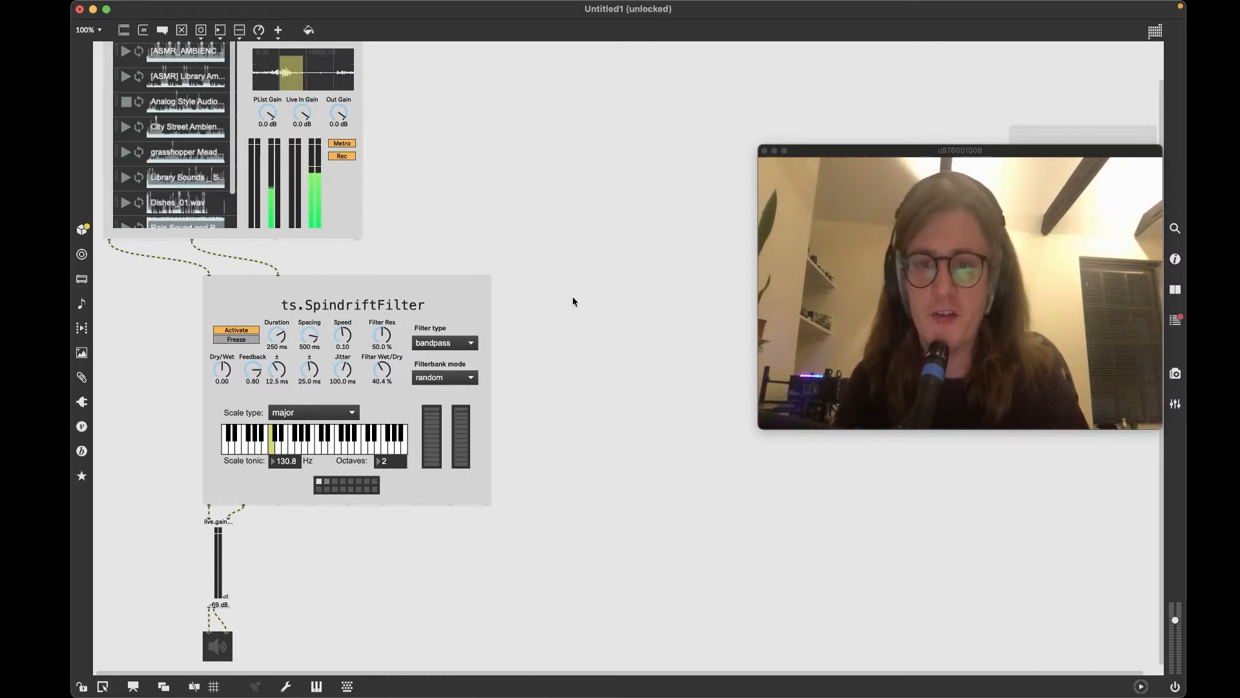
{"action": "double_click", "coordinate": [475, 304]}
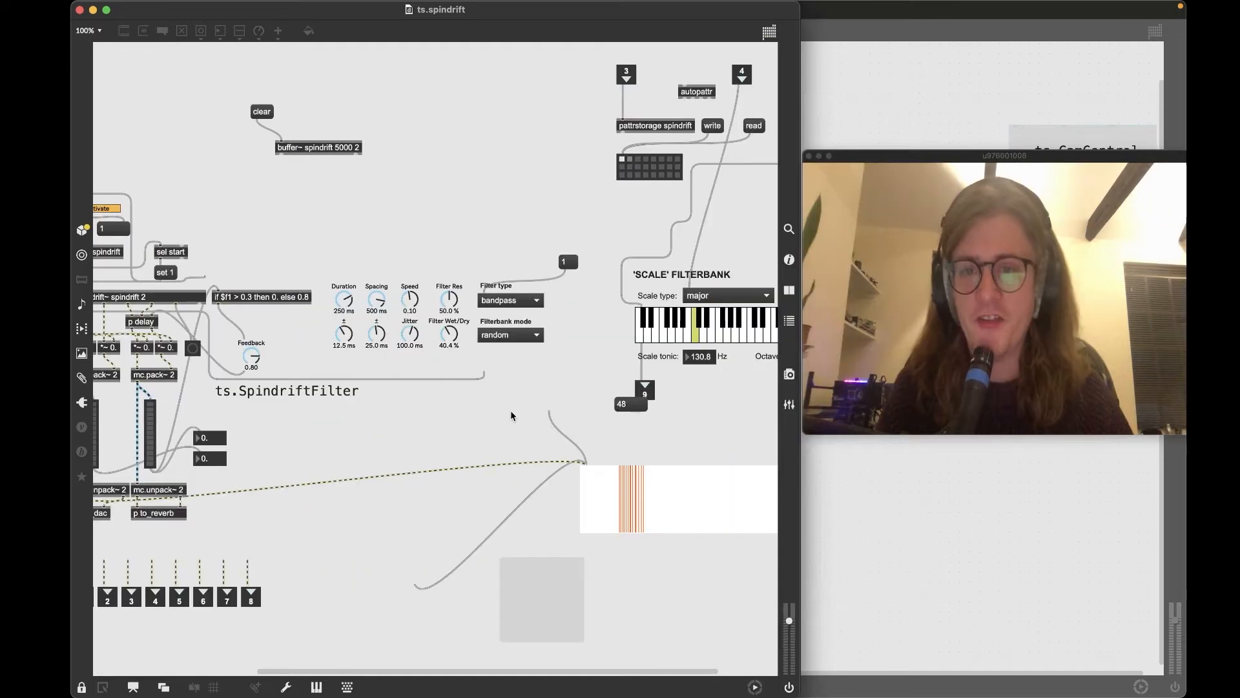
{"action": "scroll", "coordinate": [510, 414], "scroll_direction": "left", "scroll_amount": 5}
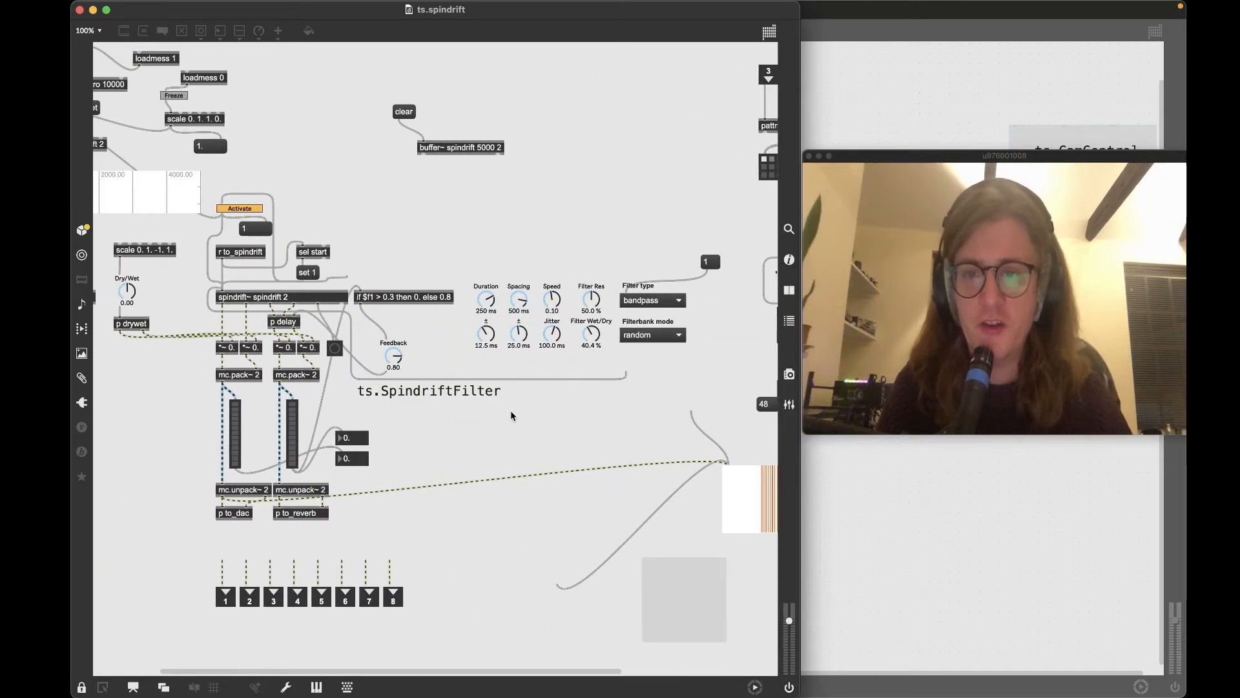
{"action": "scroll", "coordinate": [510, 414], "scroll_direction": "right", "scroll_amount": 4}
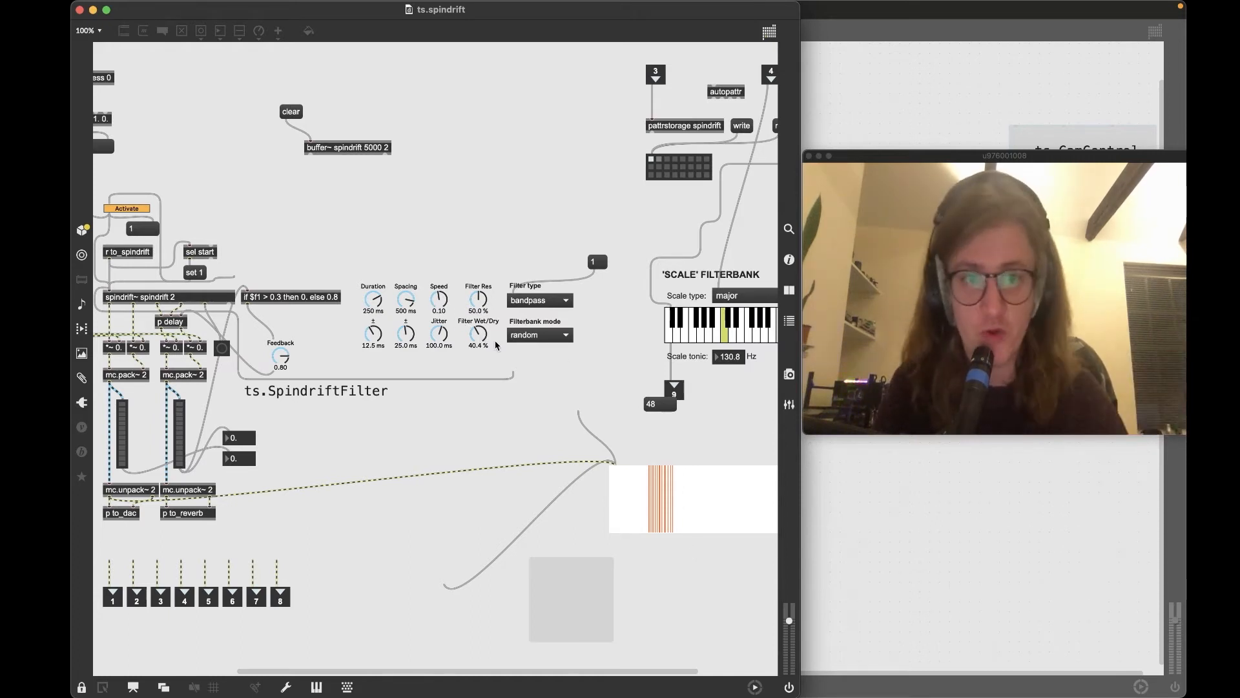
Review the available filter types and filterbank modes, keeping bandpass and random.
{"action": "left_click", "coordinate": [567, 301]}
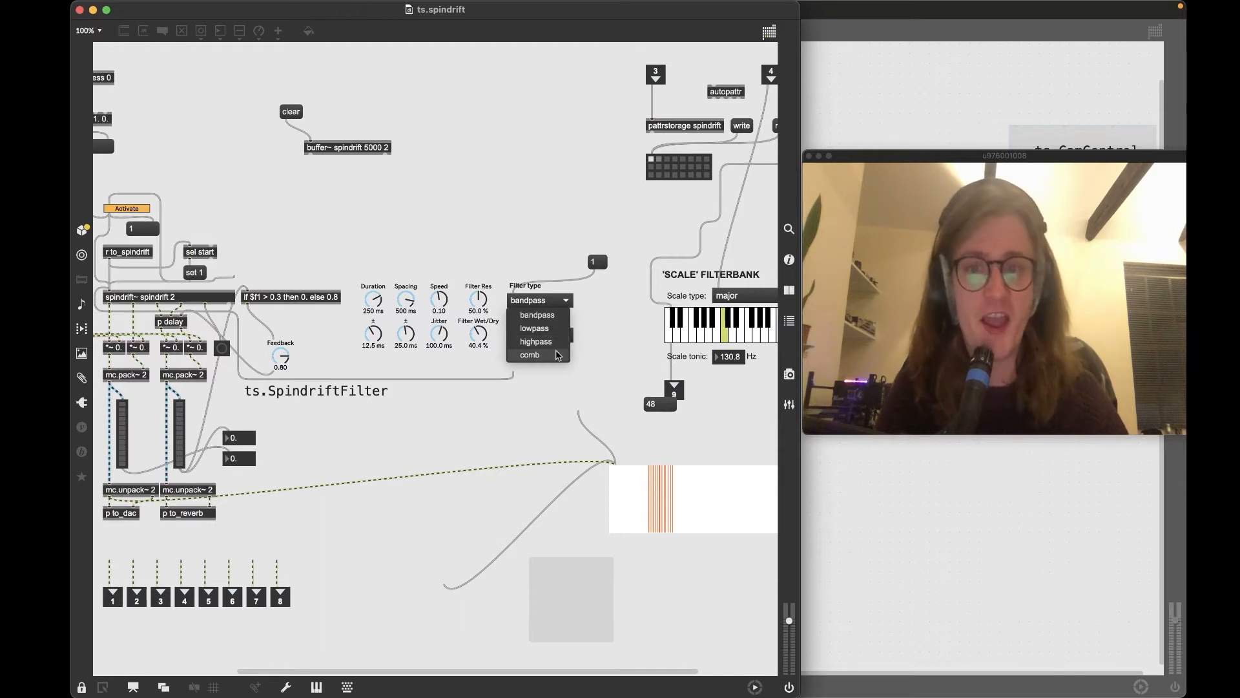
{"action": "left_click", "coordinate": [566, 301]}
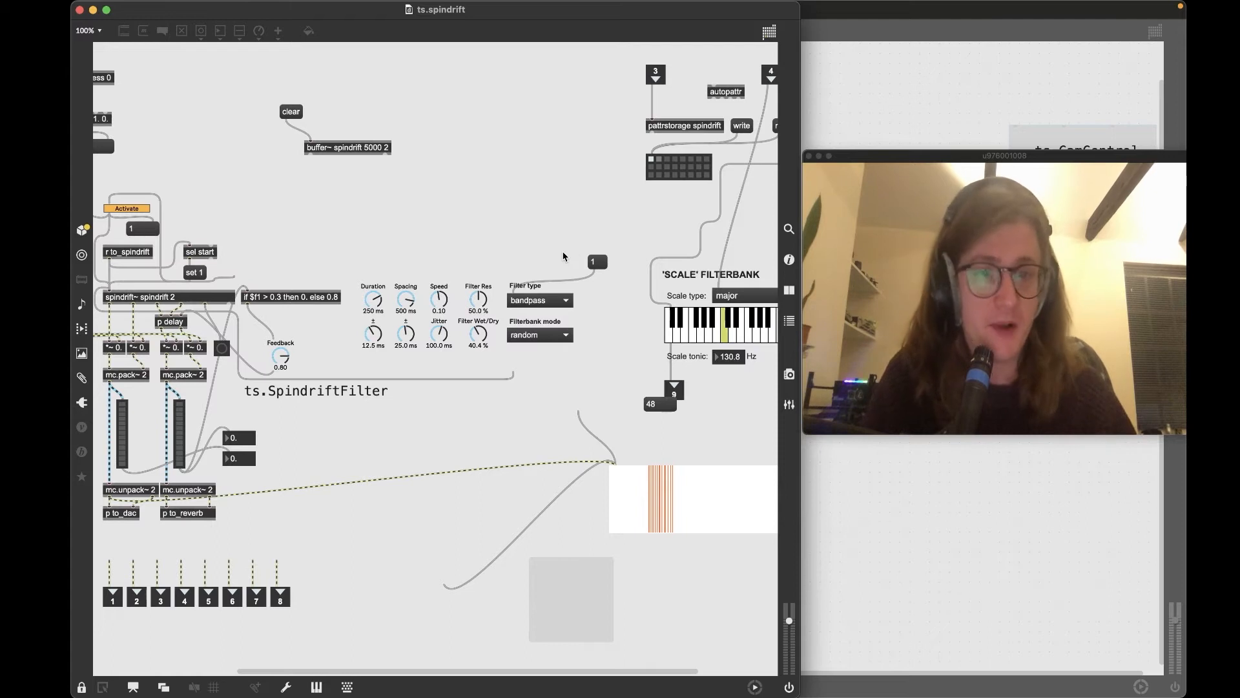
{"action": "left_click", "coordinate": [559, 336]}
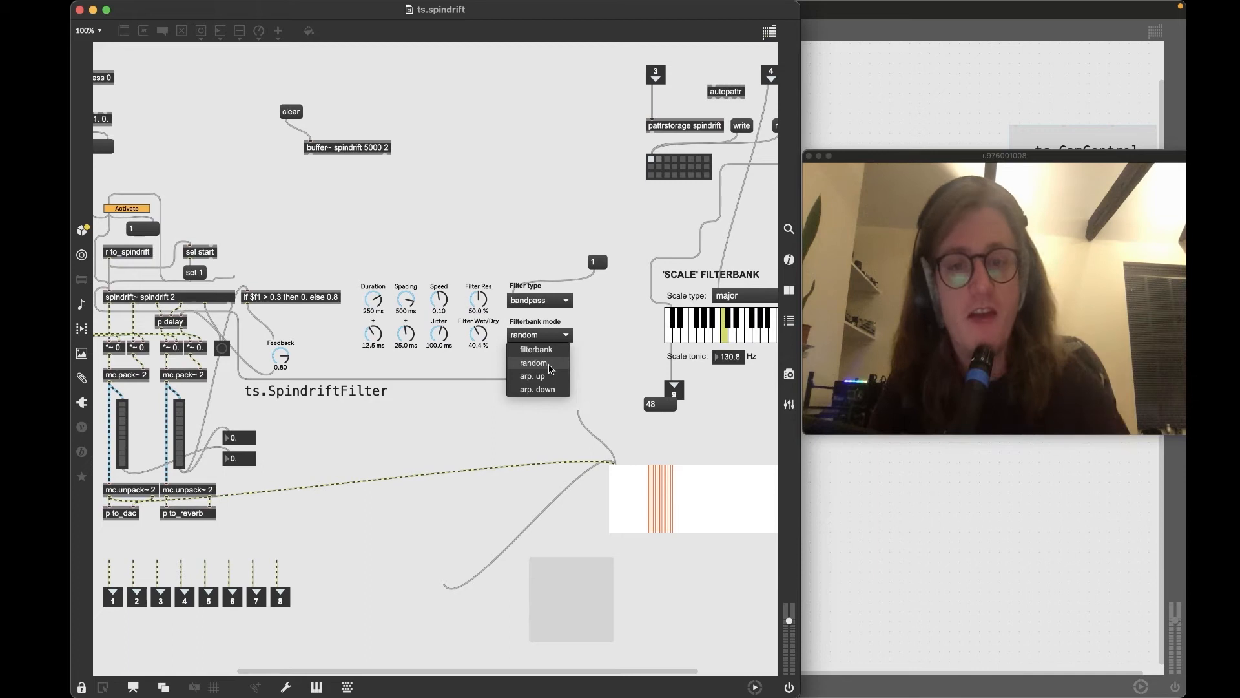
{"action": "left_click", "coordinate": [620, 352]}
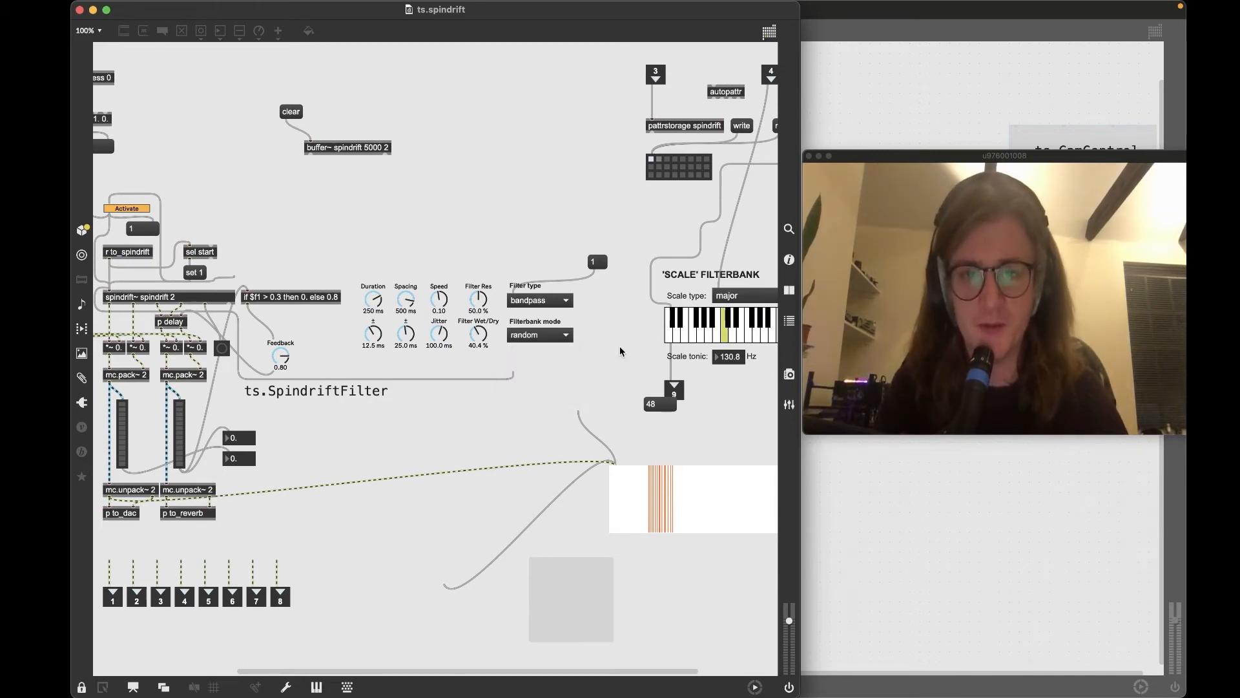
Set the scale filterbank's scale type to Acoustic and its tonic to 196.0 Hz on the keyboard.
{"action": "scroll", "coordinate": [620, 351], "scroll_direction": "right", "scroll_amount": 5}
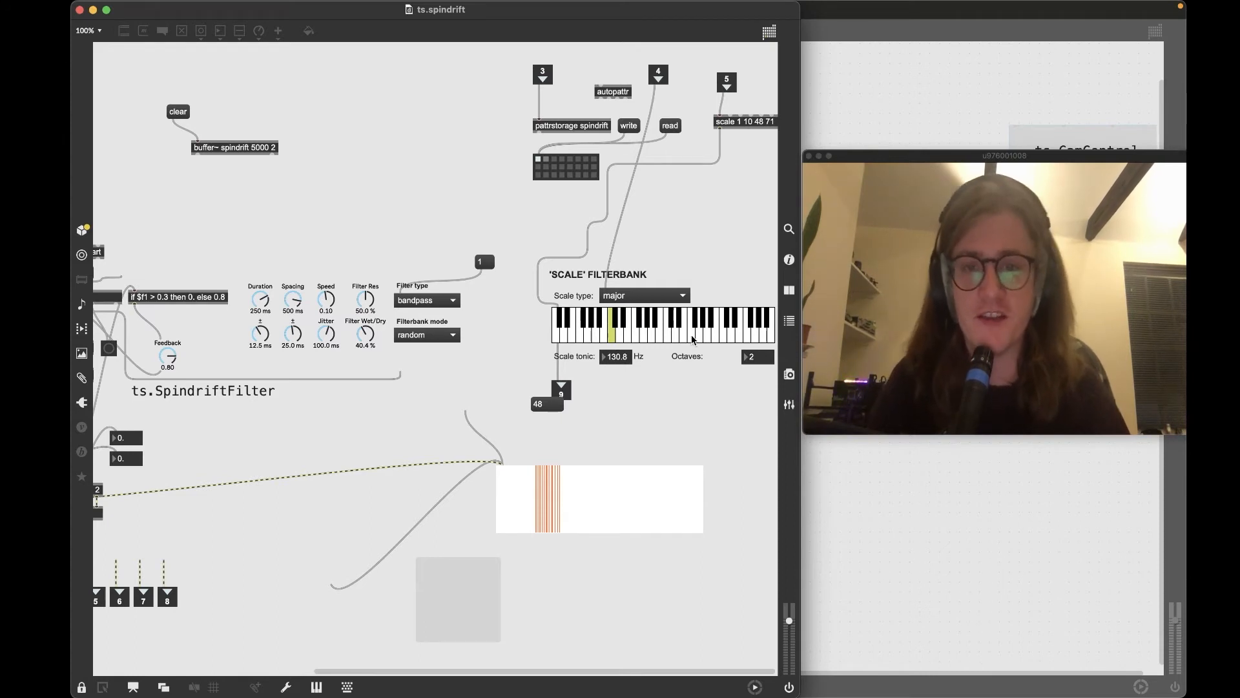
{"action": "left_click", "coordinate": [644, 296]}
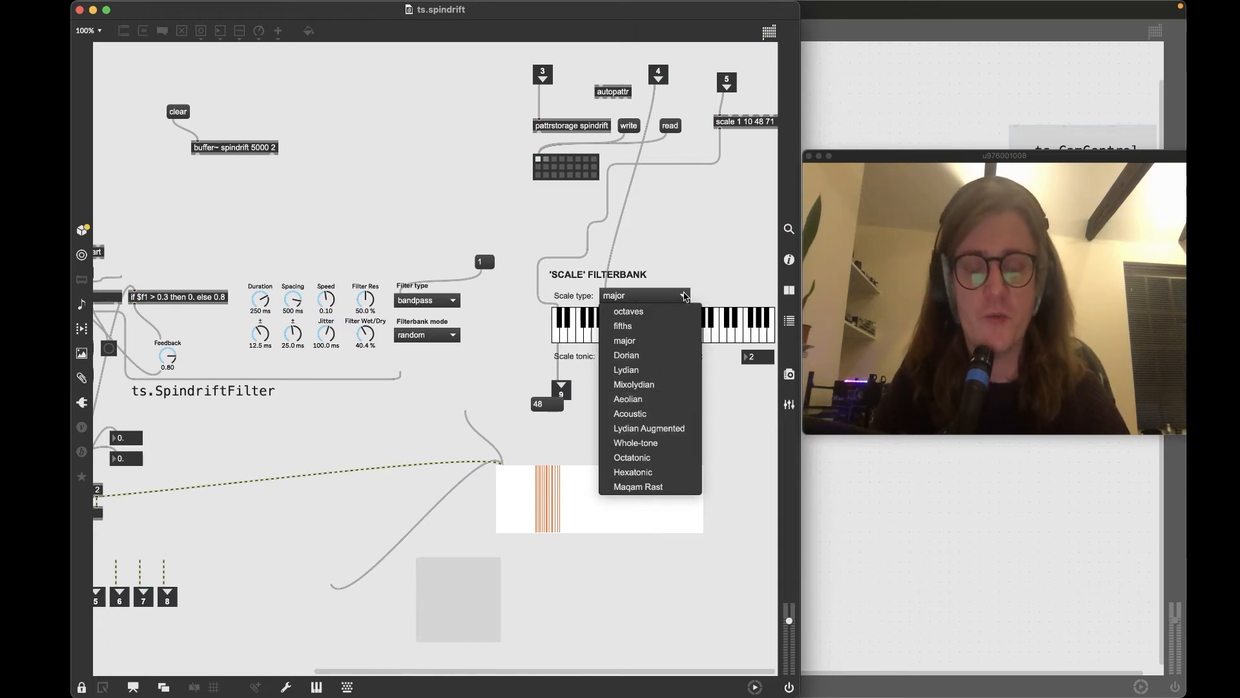
{"action": "left_click", "coordinate": [686, 296]}
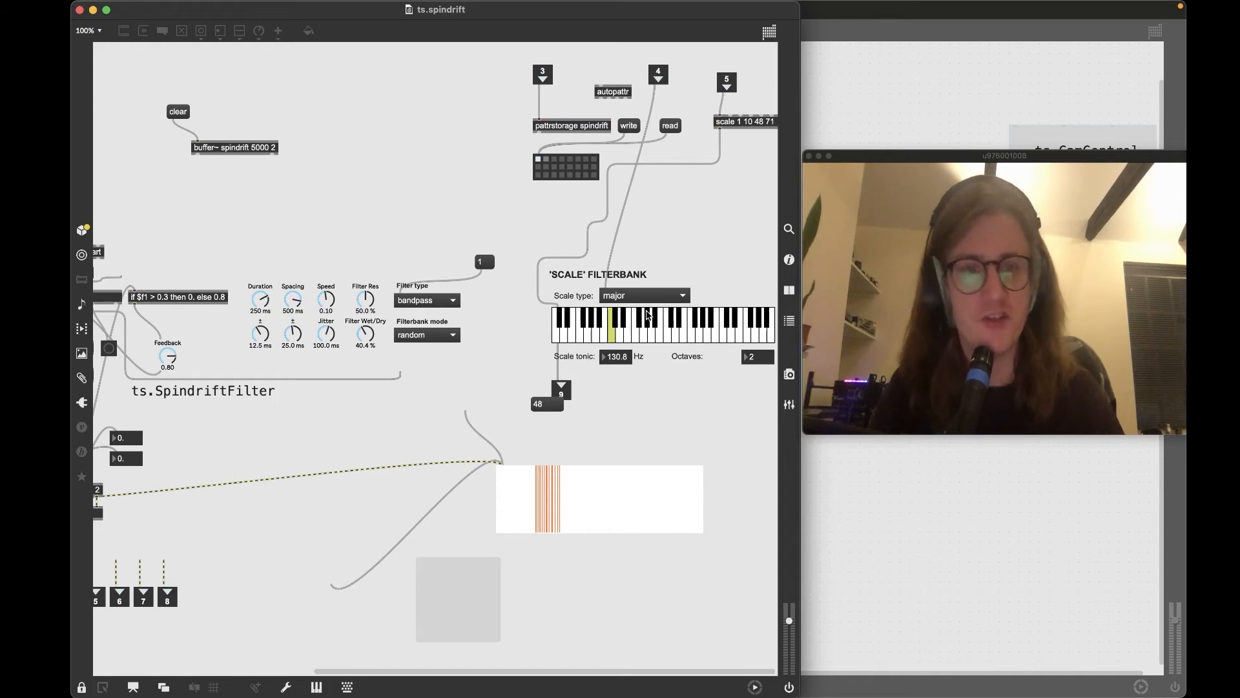
{"action": "left_click", "coordinate": [644, 336]}
{"action": "left_click", "coordinate": [646, 337]}
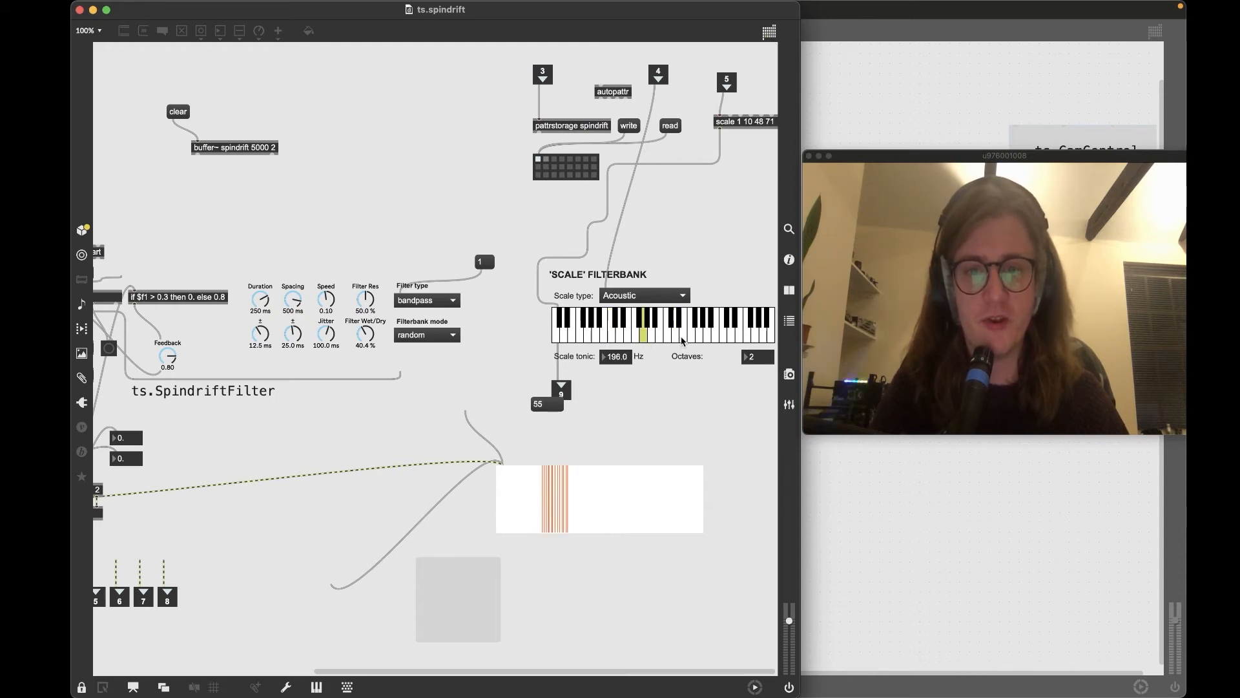
Try a higher tonic note on the scale filterbank's keyboard, then set the tonic to 130.8 Hz.
{"action": "left_click", "coordinate": [676, 337]}
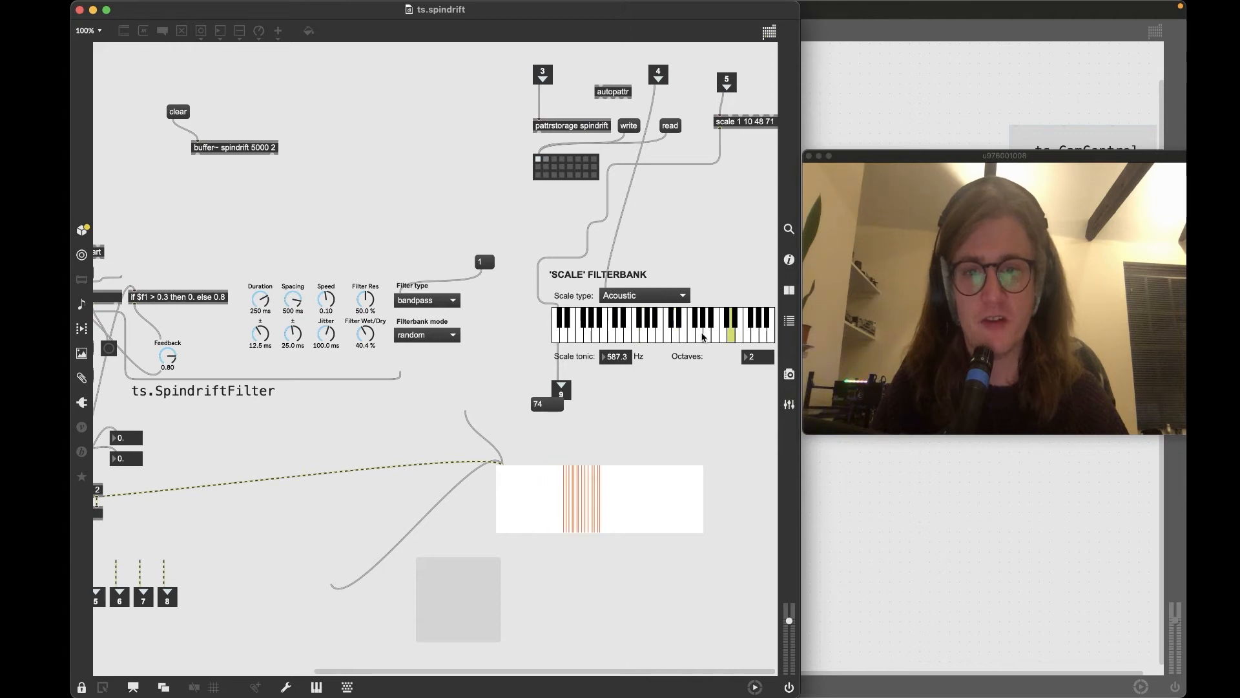
{"action": "left_click", "coordinate": [619, 338]}
{"action": "left_click", "coordinate": [612, 338]}
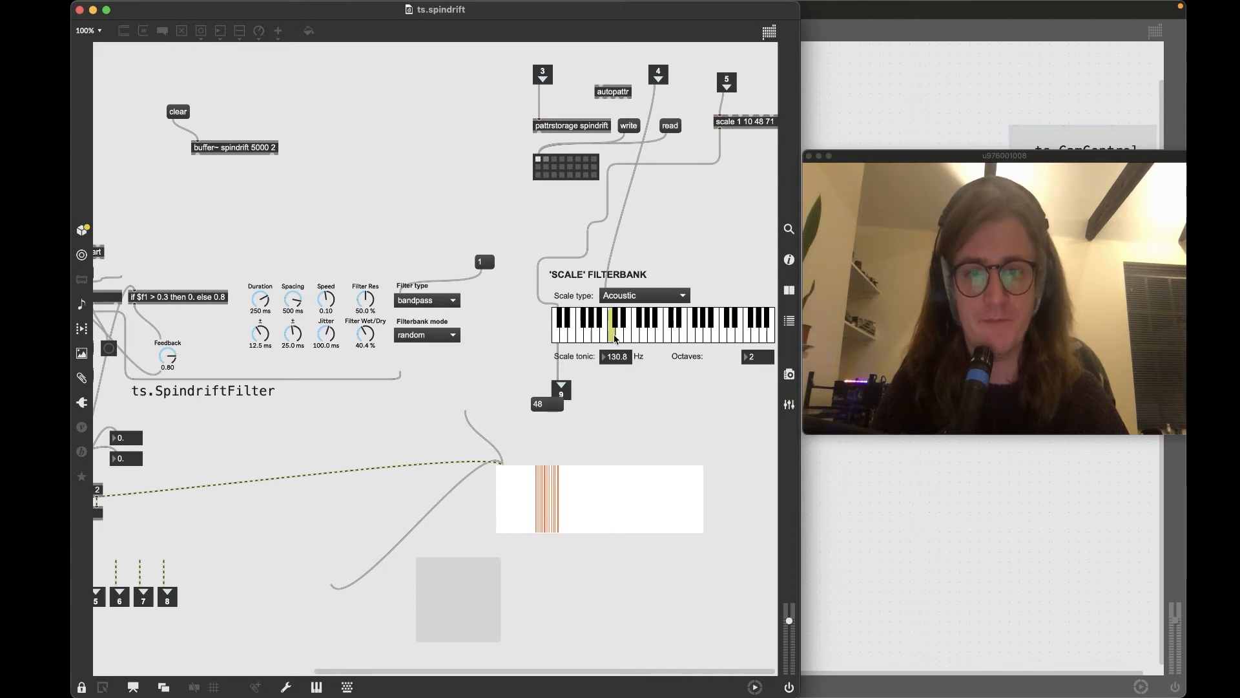
Try 8 octaves for the scale filterbank, then set the octaves back to 2.
{"action": "left_click_drag", "start_coordinate": [752, 362], "coordinate": [752, 336]}
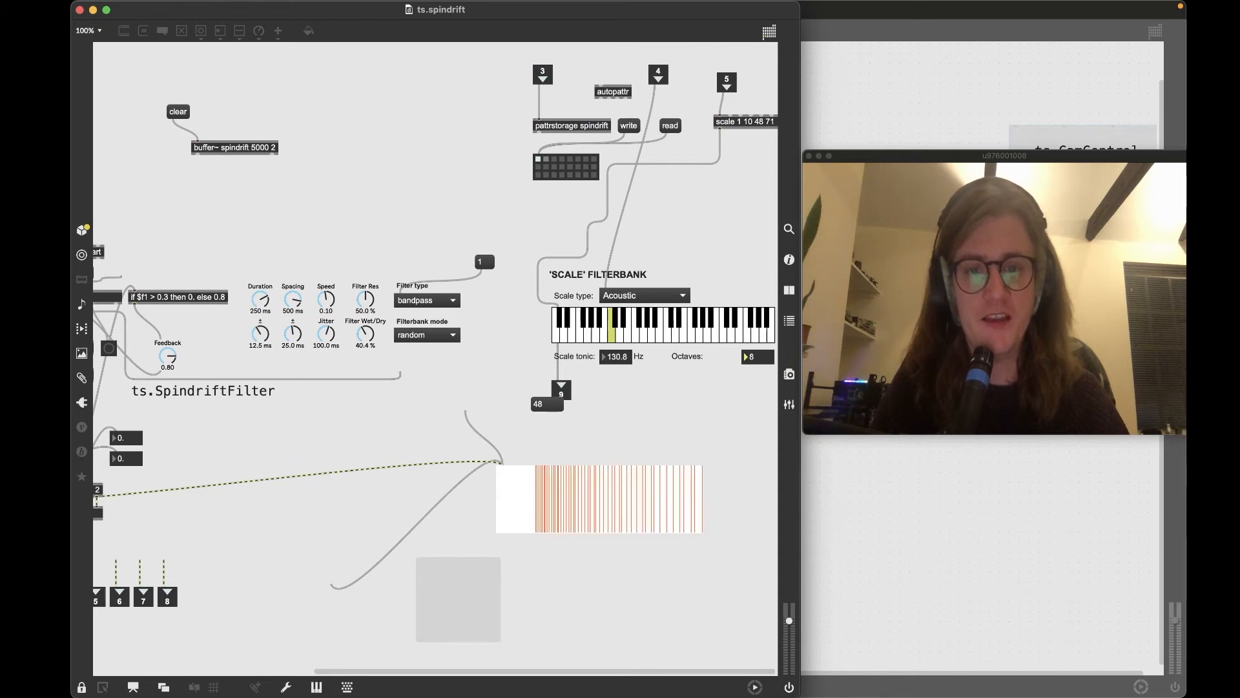
{"action": "type", "text": "2"}
{"action": "key", "text": "Return"}
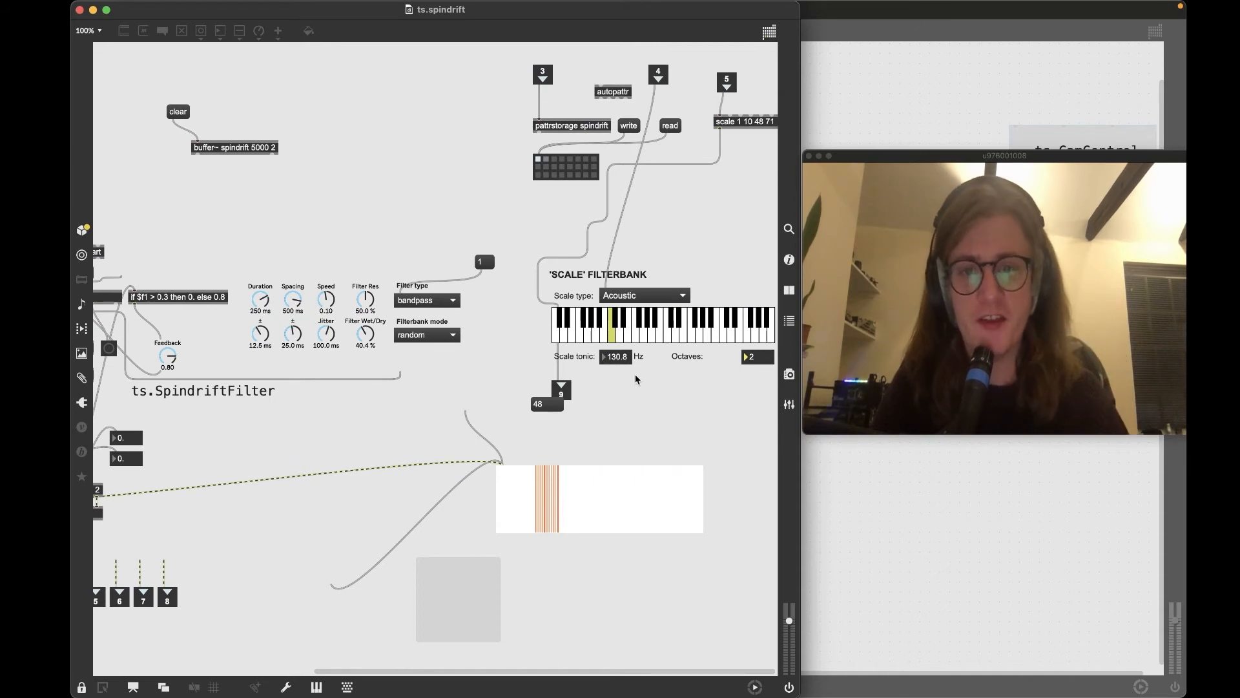
Try scale tonics such as 220 Hz and 509 Hz, then return the tonic to 130.8 Hz on the keyboard.
{"action": "left_click_drag", "start_coordinate": [612, 356], "coordinate": [651, 337]}
{"action": "left_click", "coordinate": [613, 339]}
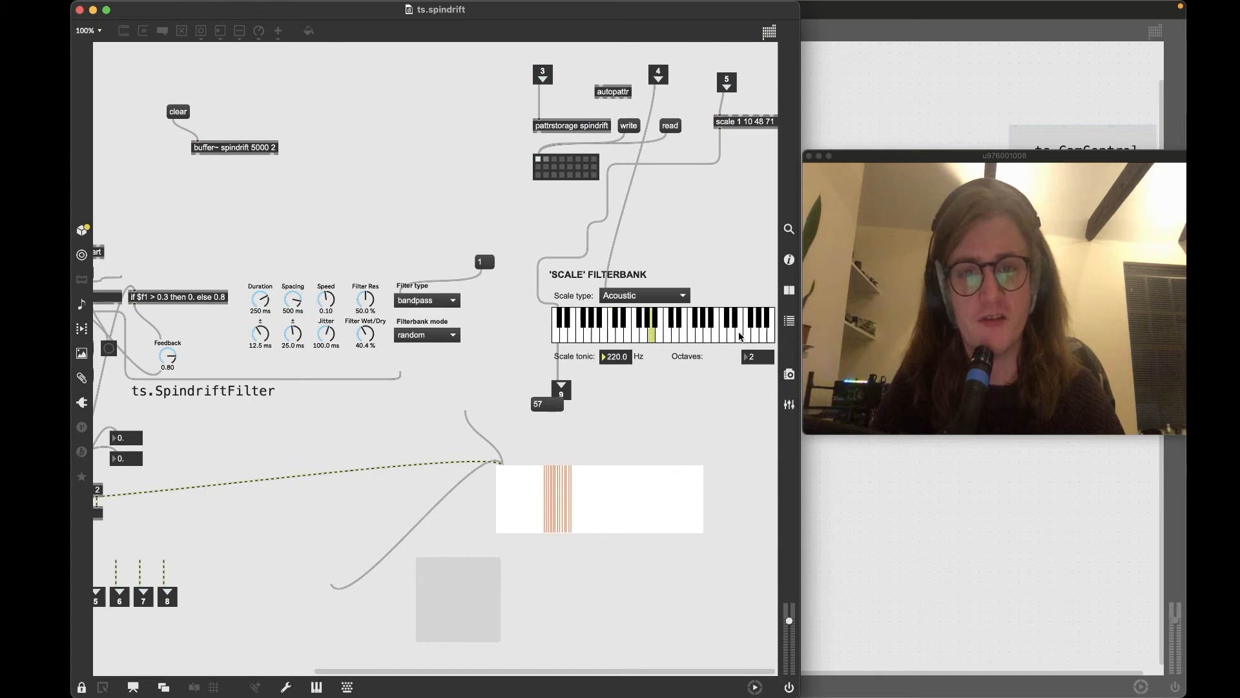
{"action": "left_click", "coordinate": [709, 341]}
{"action": "left_click", "coordinate": [611, 361]}
{"action": "type", "text": "478."}
{"action": "mouse_move", "coordinate": [611, 361]}
{"action": "left_mouse_down"}
{"action": "mouse_move", "coordinate": [612, 349]}
{"action": "mouse_move", "coordinate": [611, 363]}
{"action": "left_mouse_up"}
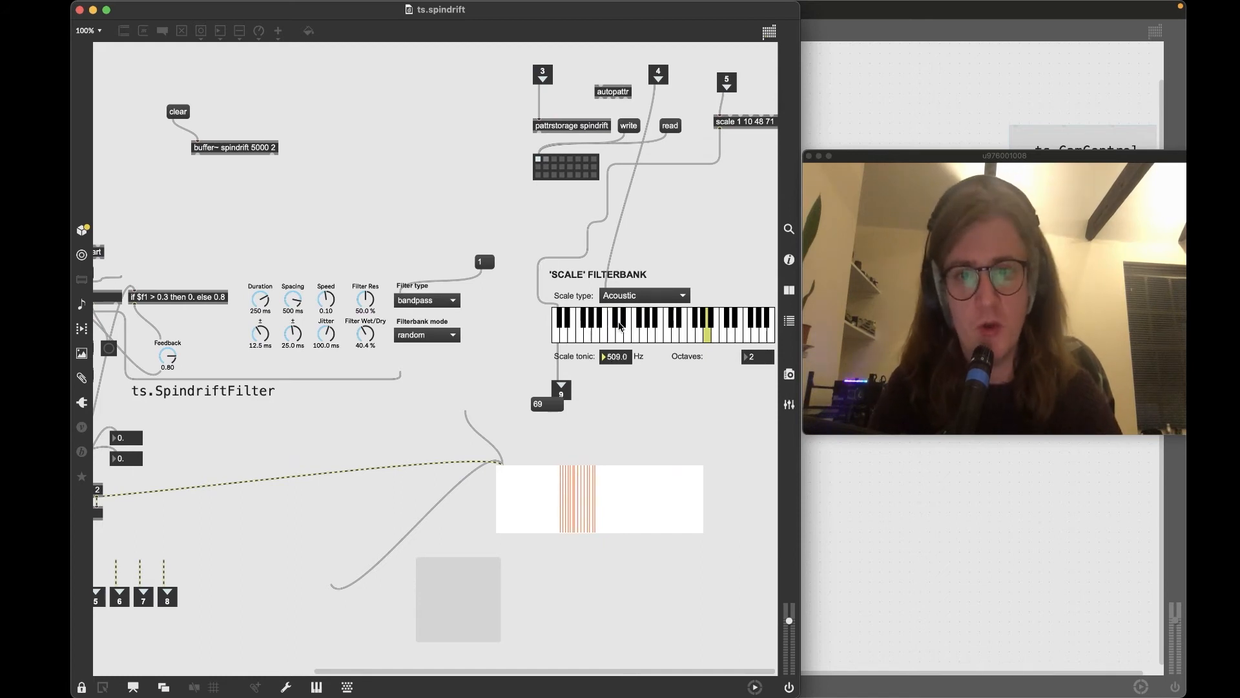
{"action": "left_click", "coordinate": [612, 336]}
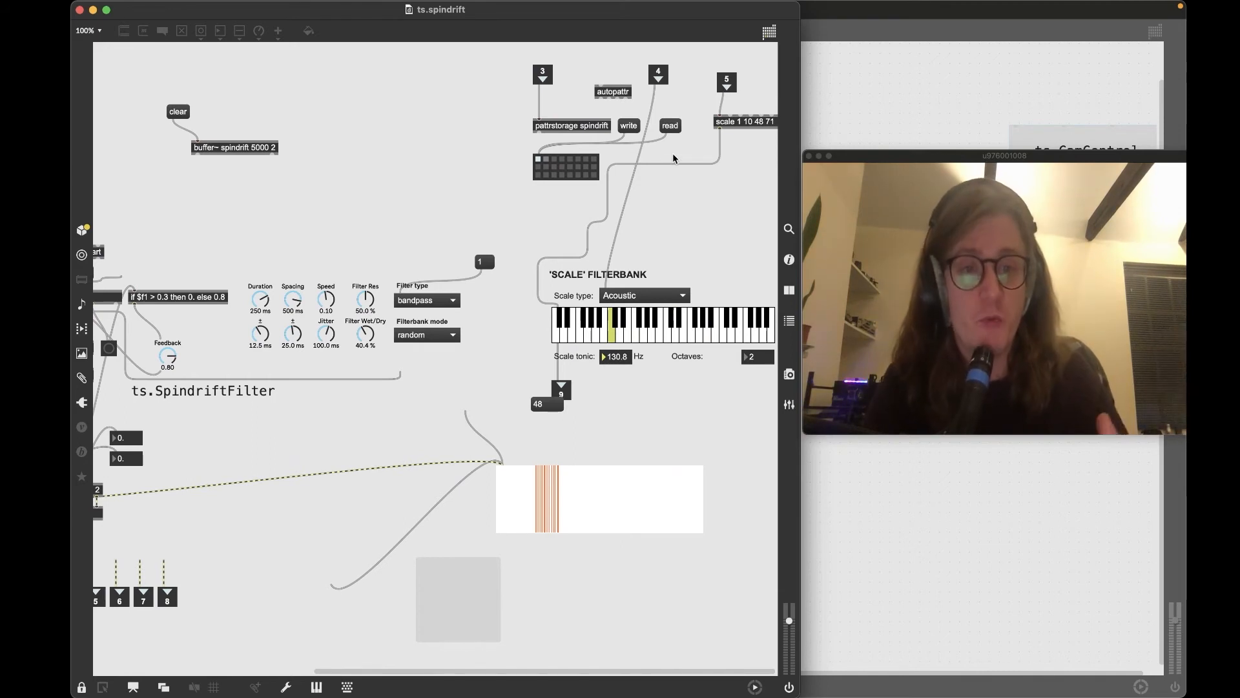
Compare the first two presets in patching and presentation modes, finish on the first, and close the ts.spindrift patch.
{"action": "left_click", "coordinate": [539, 159]}
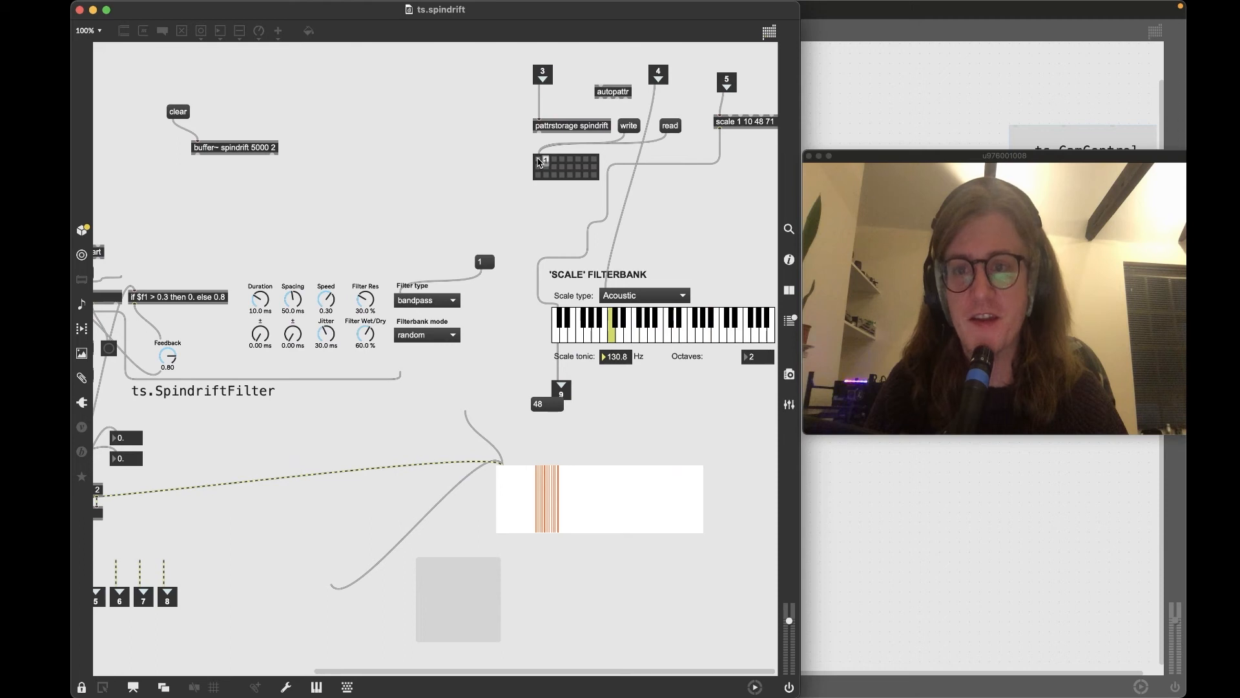
{"action": "left_click", "coordinate": [539, 160]}
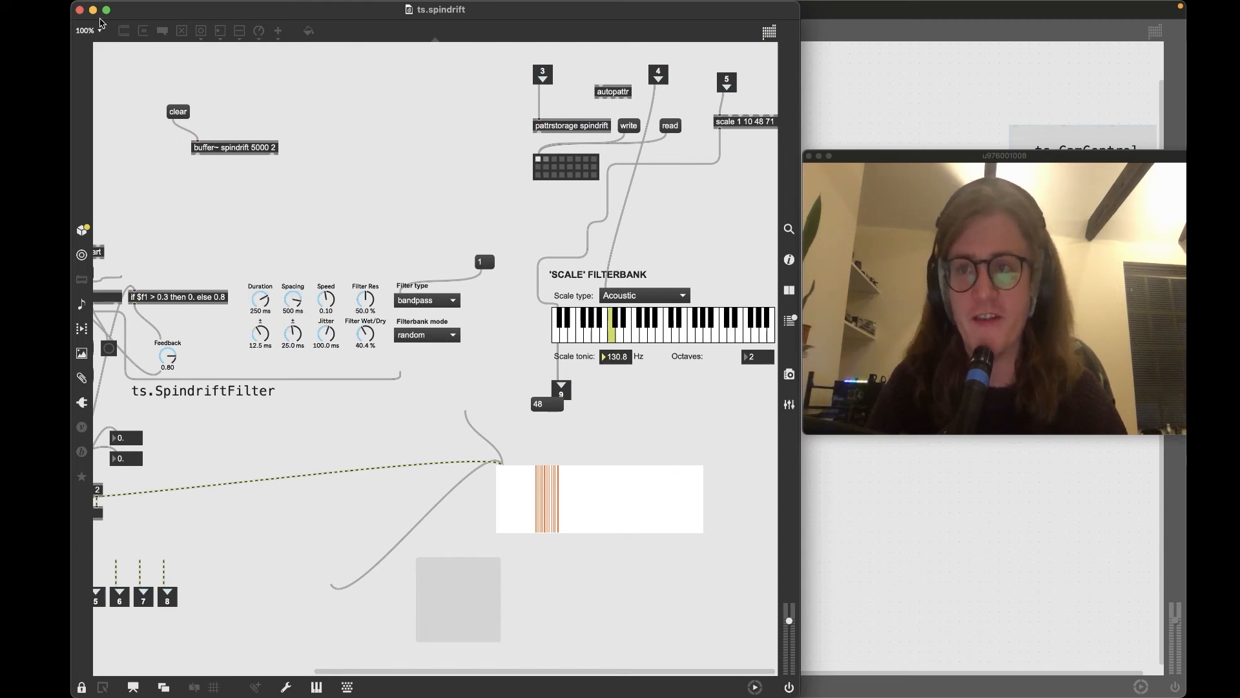
{"action": "left_click", "coordinate": [133, 687]}
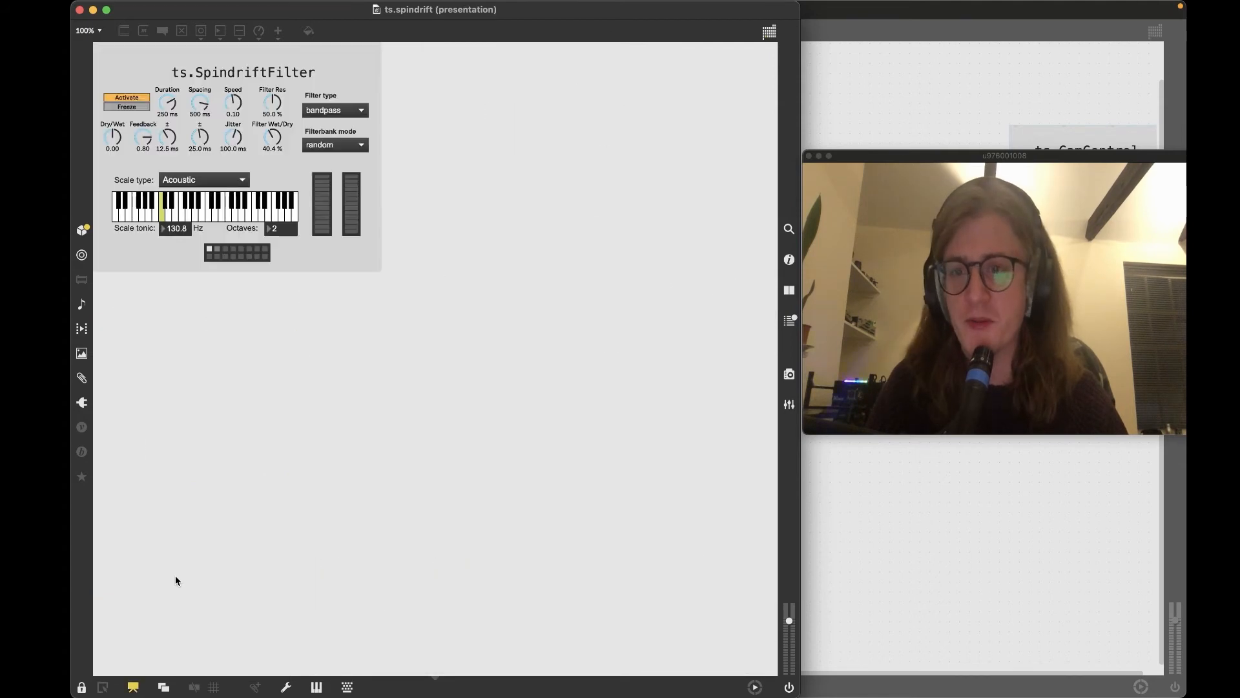
{"action": "left_click", "coordinate": [219, 250]}
{"action": "left_click", "coordinate": [210, 249]}
{"action": "left_click", "coordinate": [218, 252]}
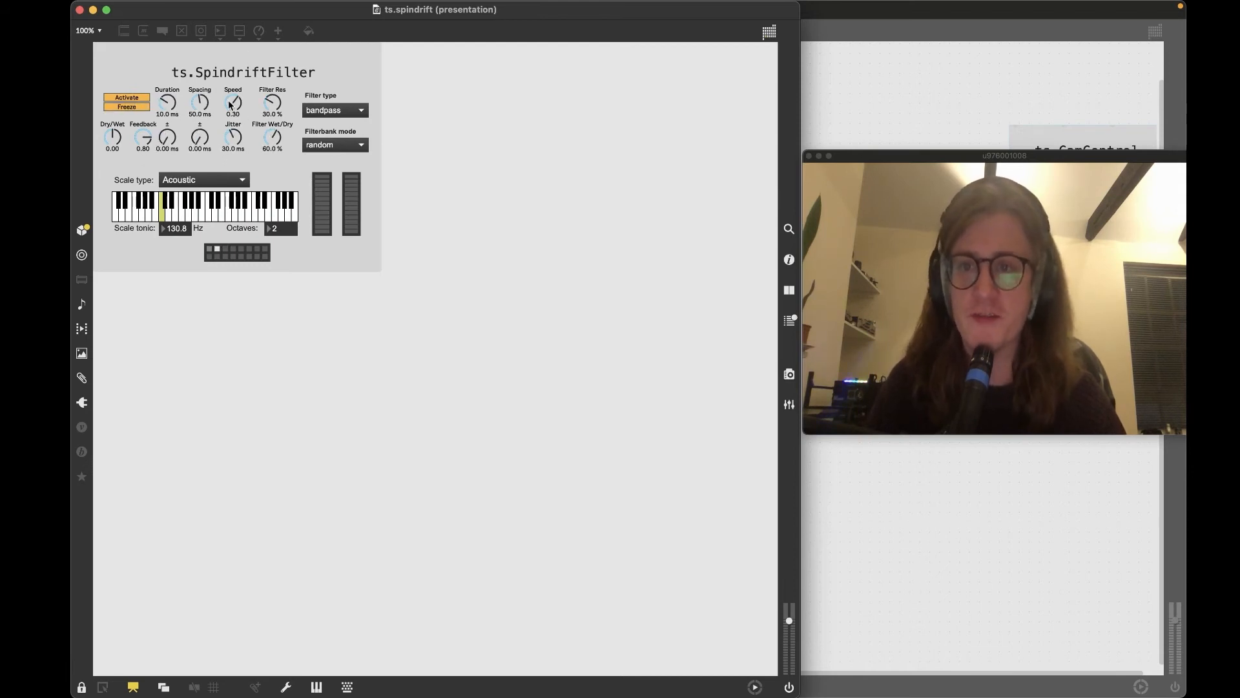
{"action": "left_click", "coordinate": [210, 250]}
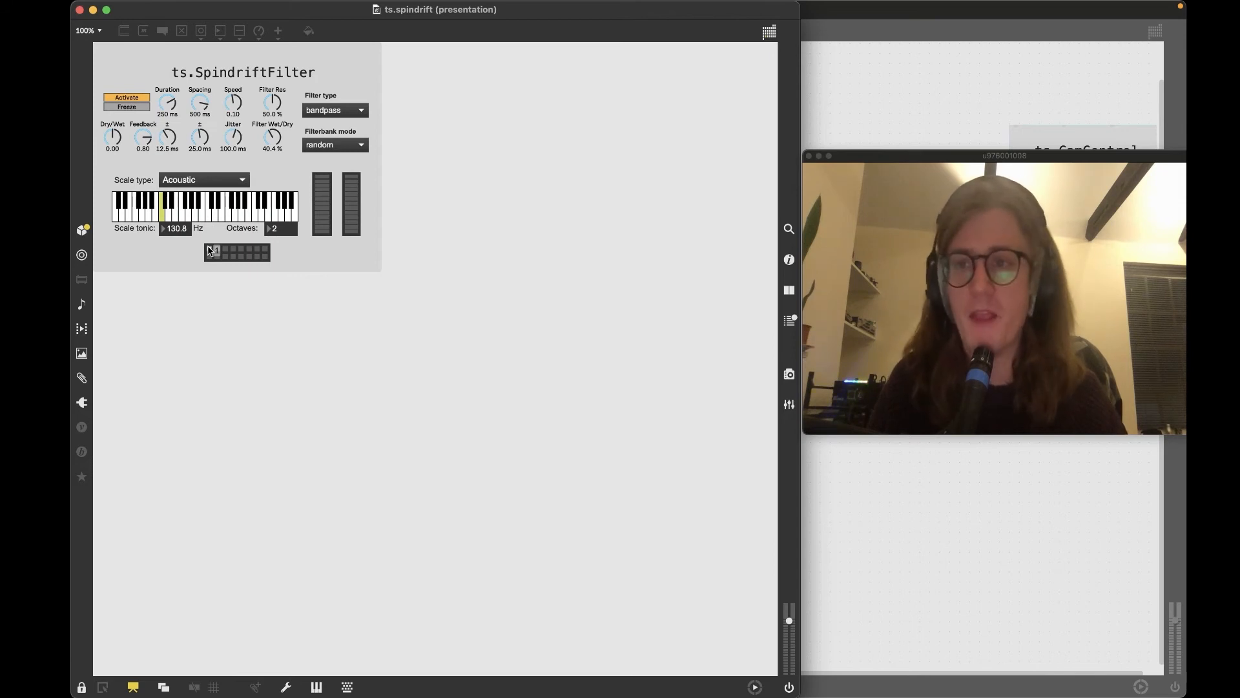
{"action": "left_click", "coordinate": [222, 253]}
{"action": "left_click", "coordinate": [209, 250]}
{"action": "left_click", "coordinate": [80, 9]}
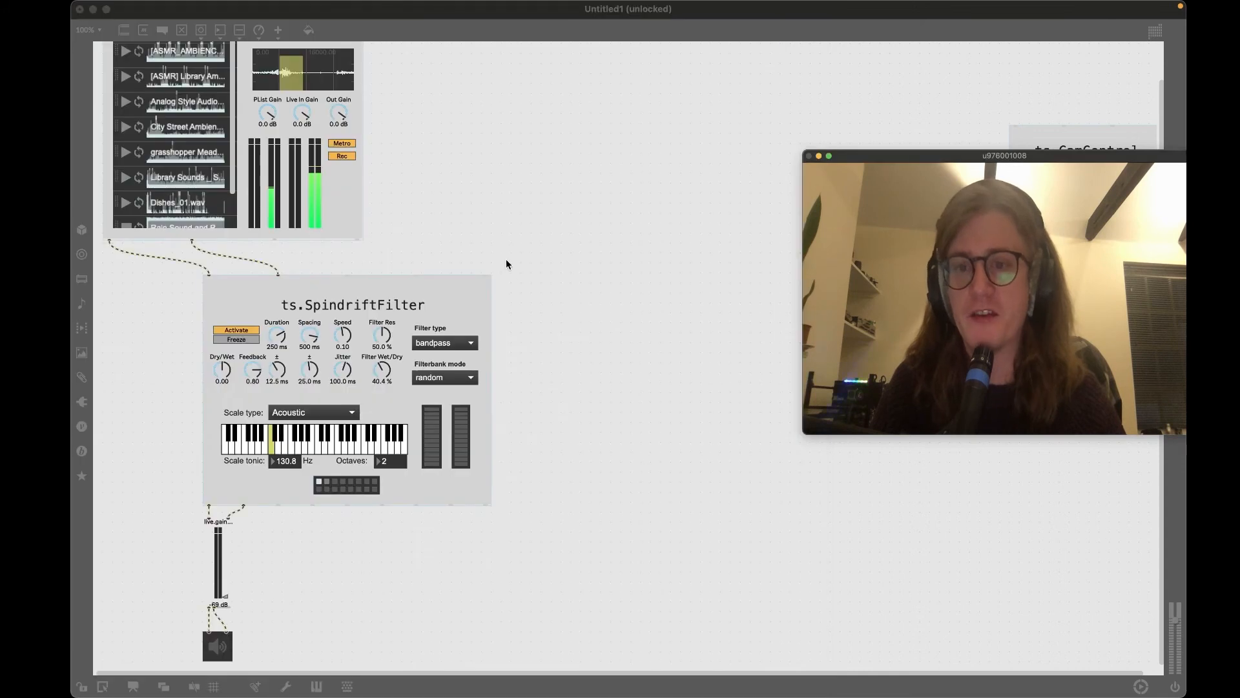
Add a floating-point number box wired to the third inlet of ts.SpindriftFilter and set its value to 1 with the patch locked.
{"action": "left_click", "coordinate": [394, 244]}
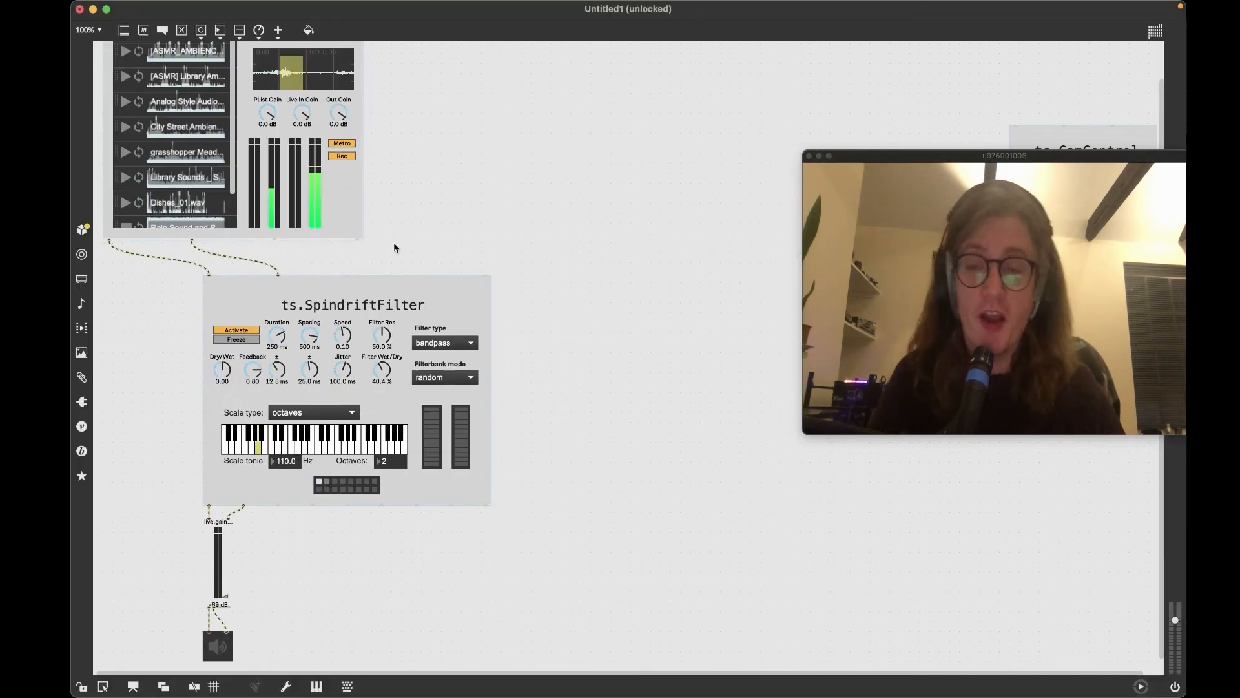
{"action": "key", "text": "f"}
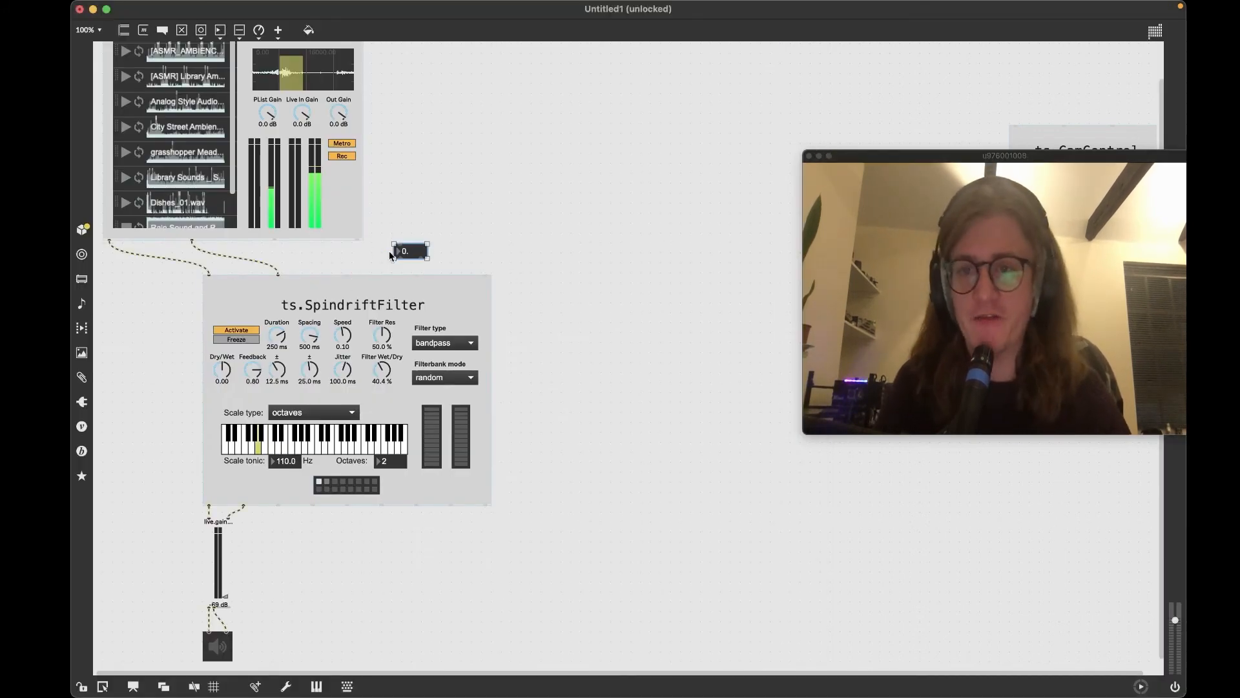
{"action": "left_click_drag", "start_coordinate": [398, 259], "coordinate": [346, 274]}
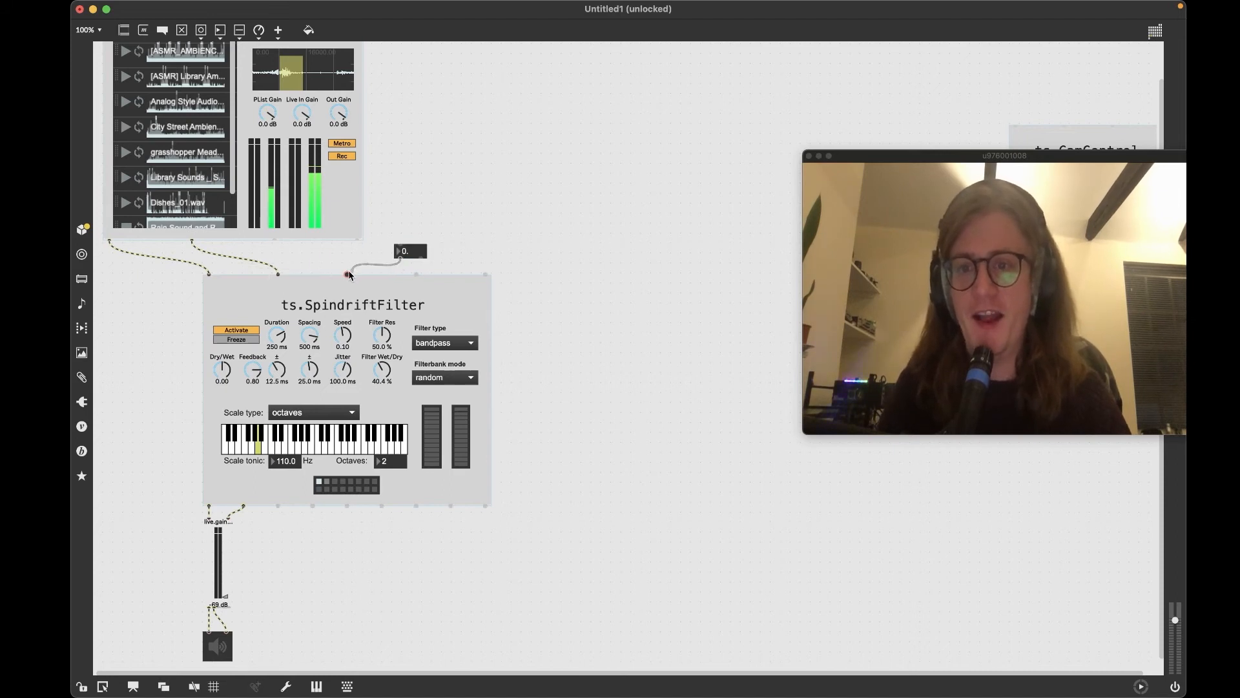
{"action": "key", "text": "super+e"}
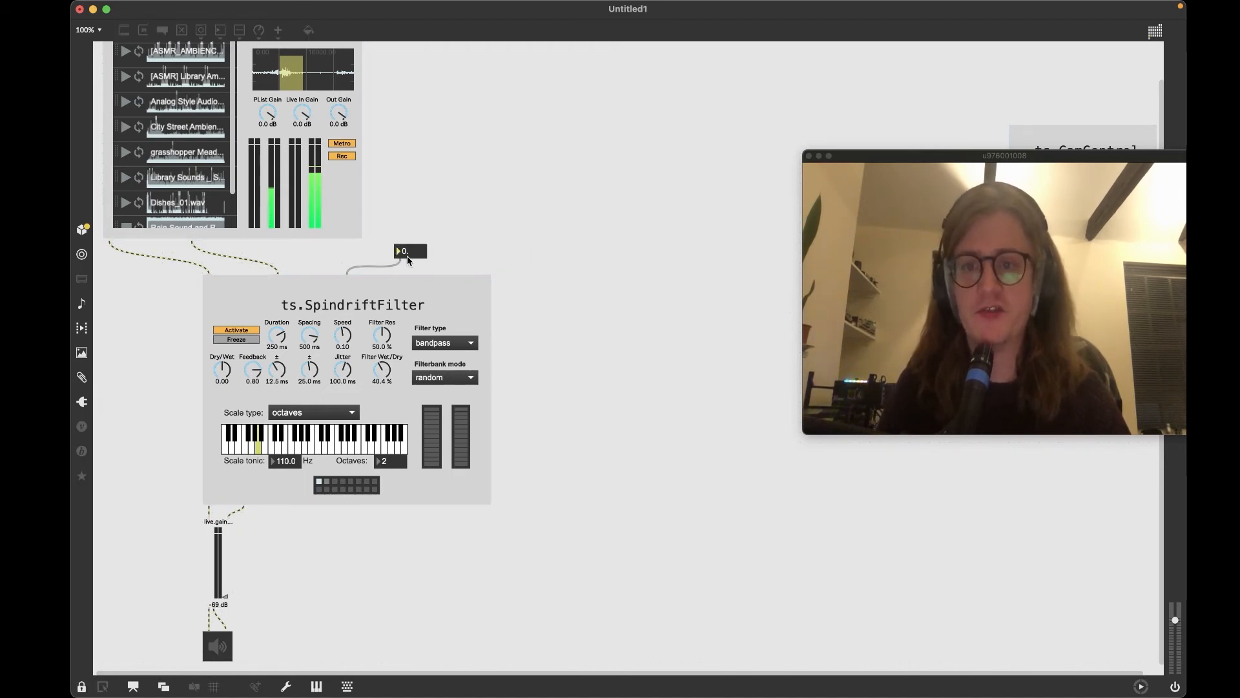
{"action": "left_click_drag", "start_coordinate": [408, 259], "coordinate": [408, 254]}
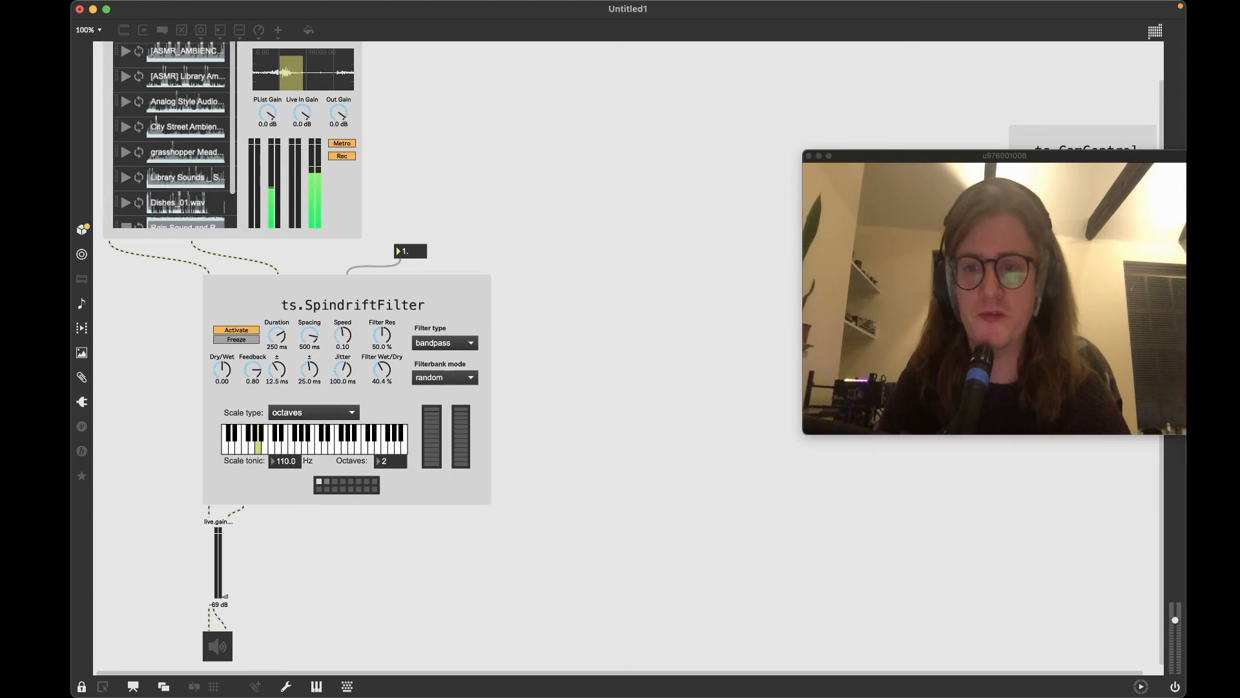
Morph between the ts.SpindriftFilter presets with number box values such as 1.134 and 0.115, then unlock the patch and delete the number box.
{"action": "left_click_drag", "start_coordinate": [410, 253], "coordinate": [410, 253]}
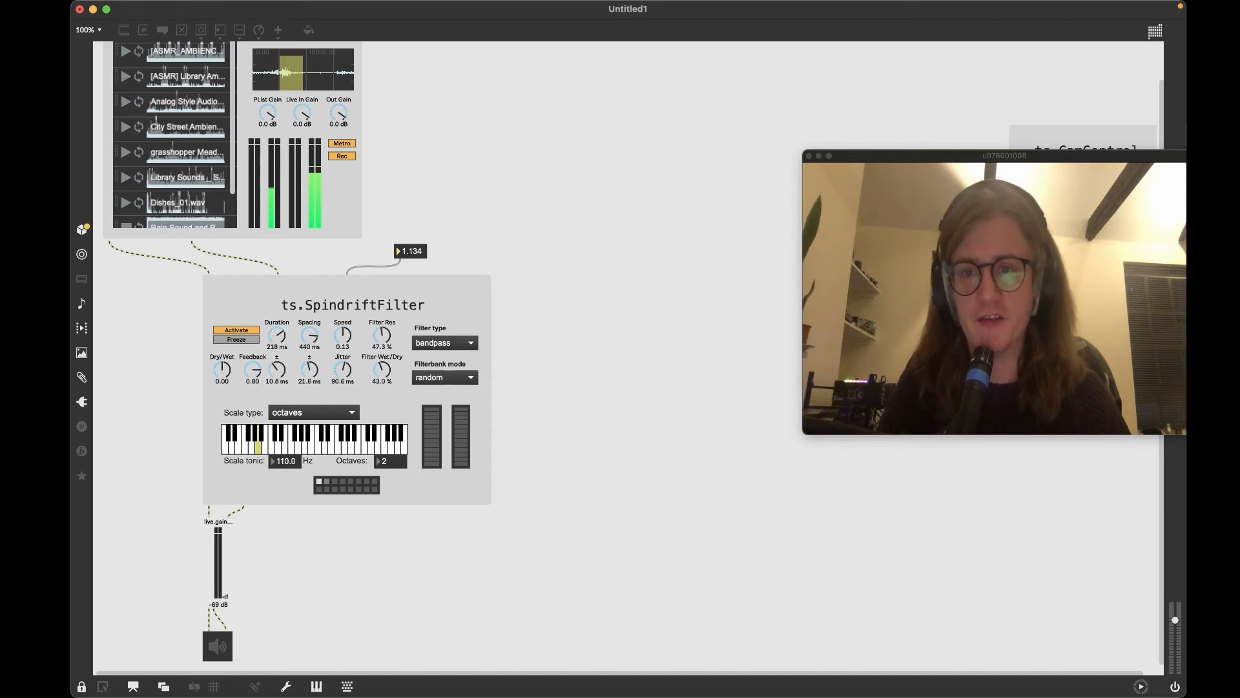
{"action": "left_click_drag", "start_coordinate": [422, 257], "coordinate": [419, 259]}
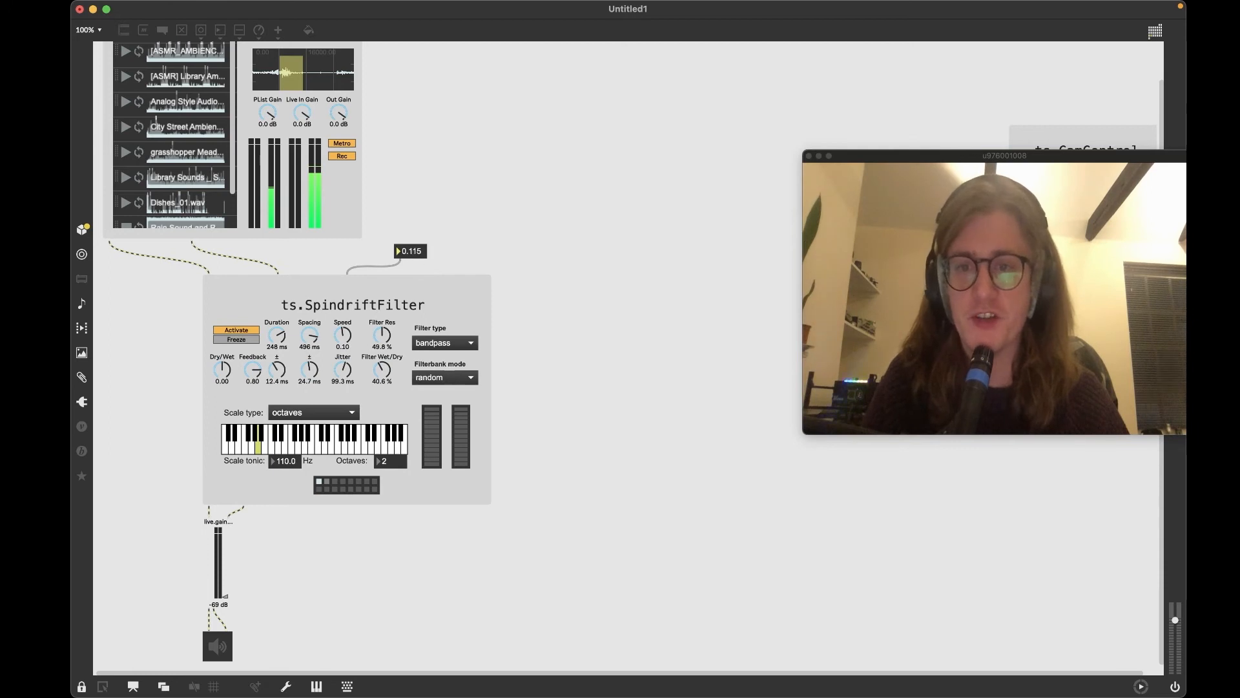
{"action": "key", "text": "super+e"}
{"action": "left_click", "coordinate": [411, 251]}
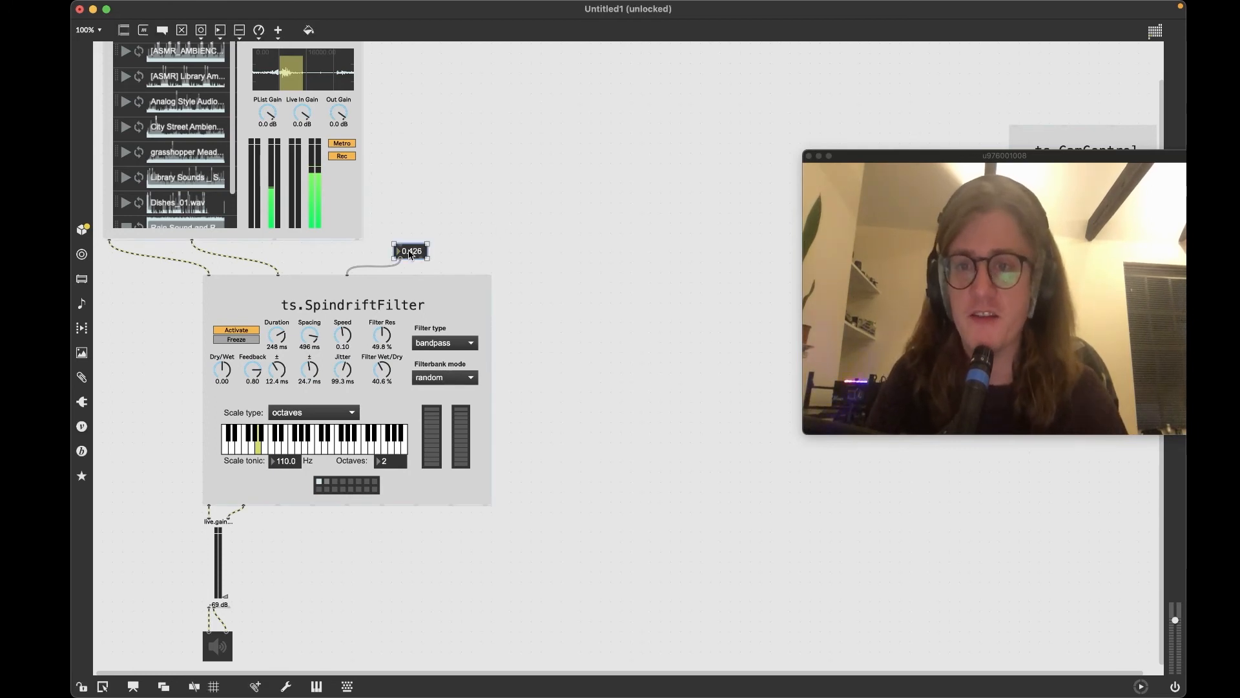
{"action": "key", "text": "BackSpace"}
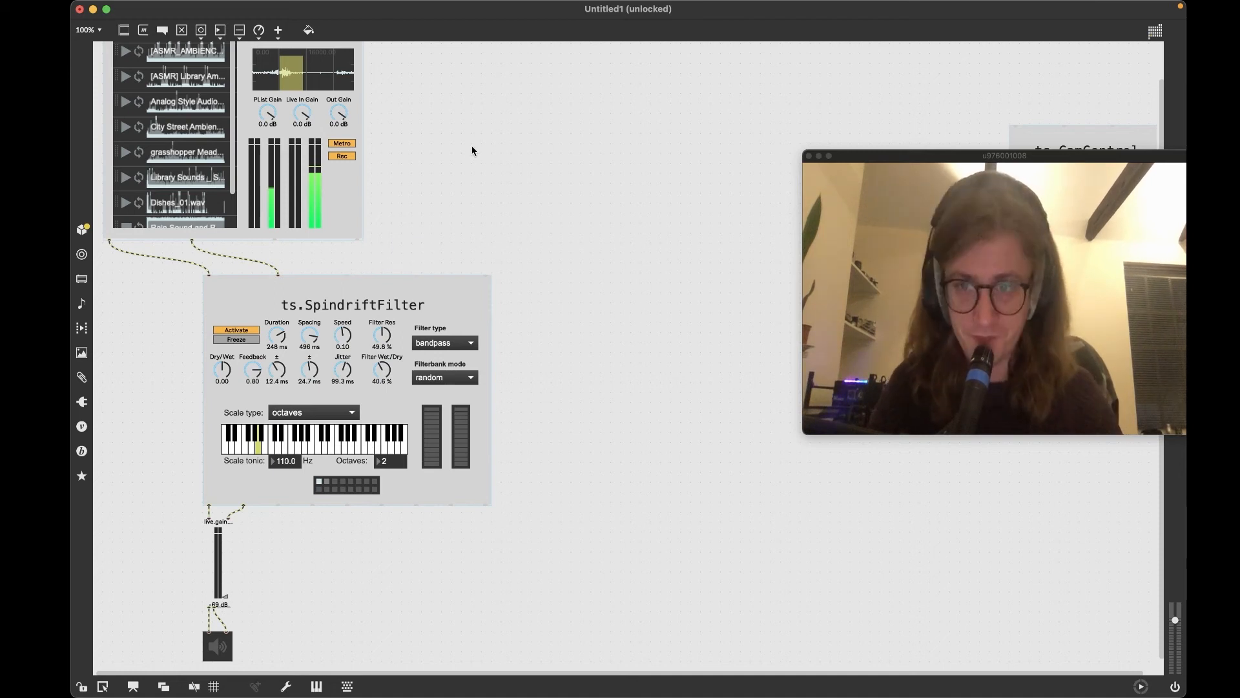
Change the ts.SpindriftFilter scale type to Lydian.
{"action": "scroll", "coordinate": [474, 267], "scroll_direction": "up", "scroll_amount": 1}
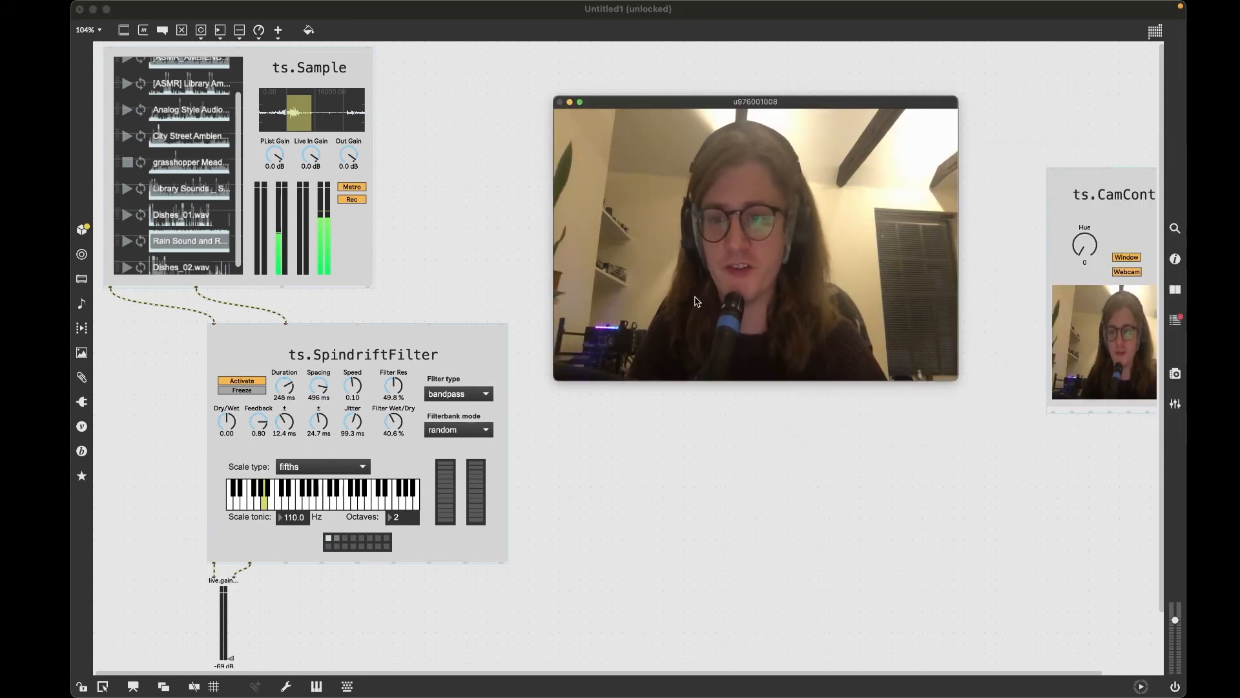
{"action": "left_click", "coordinate": [352, 466]}
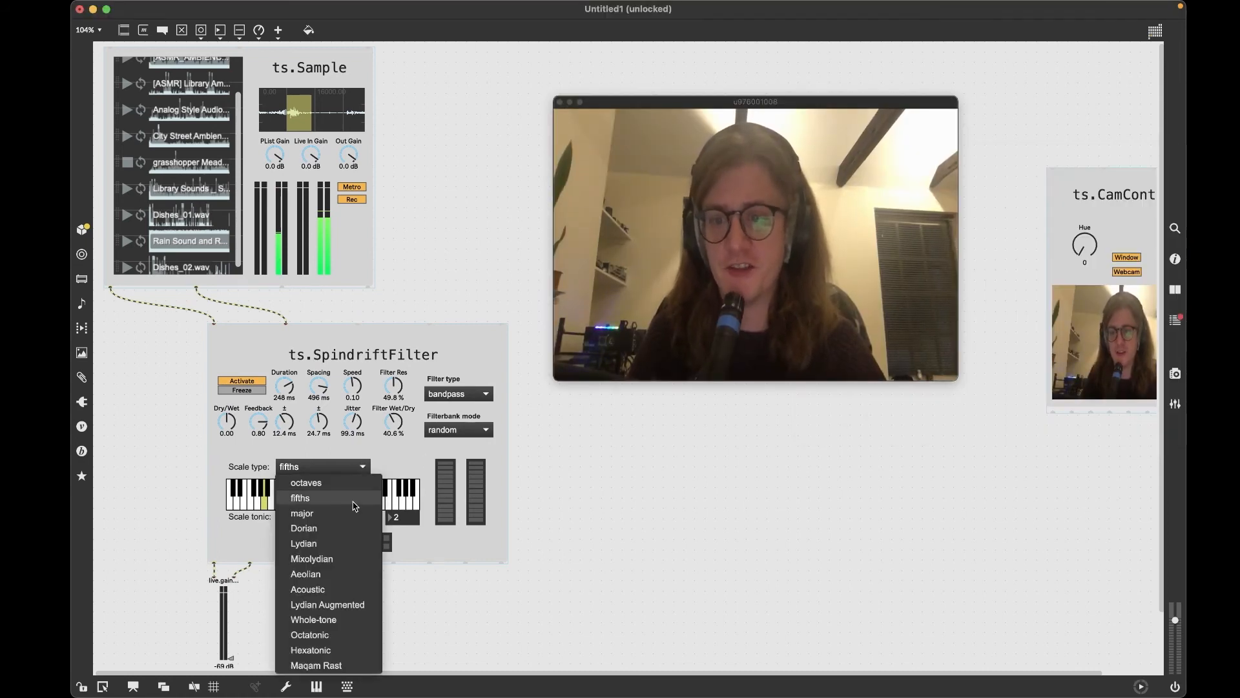
{"action": "left_click", "coordinate": [360, 544]}
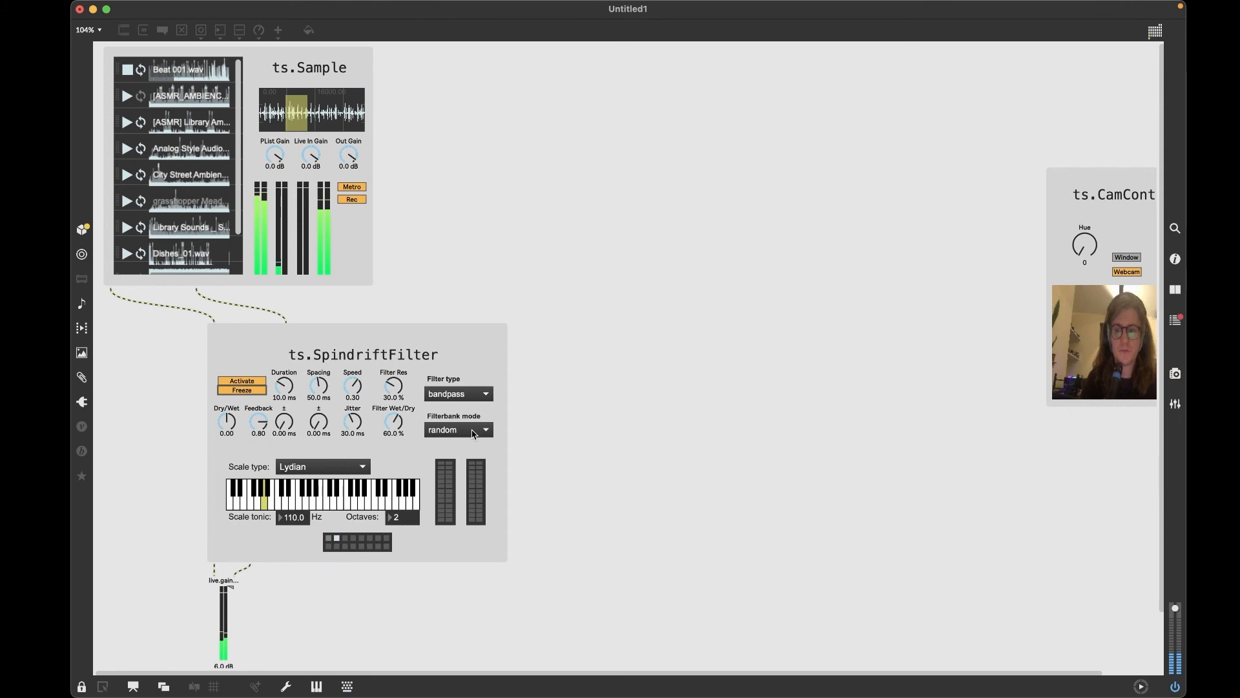
Switch the filterbank mode to arp. up and raise the Filter Wet/Dry to 100%.
{"action": "left_click", "coordinate": [473, 431]}
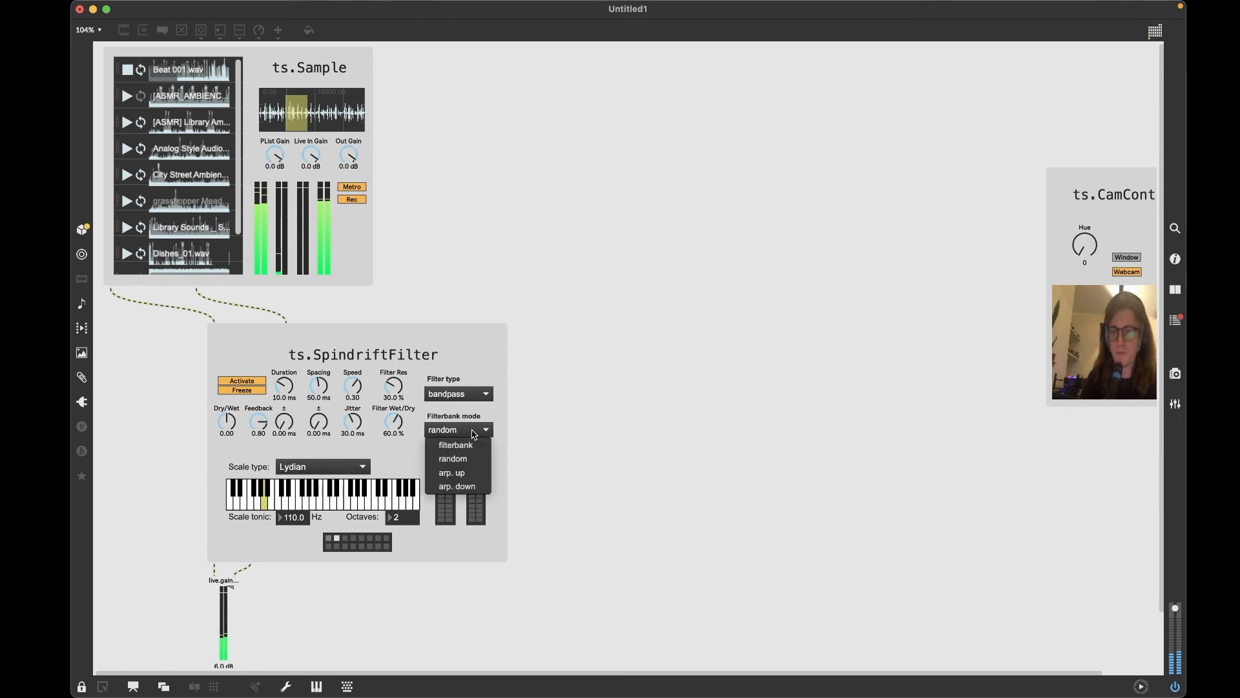
{"action": "left_click", "coordinate": [467, 474]}
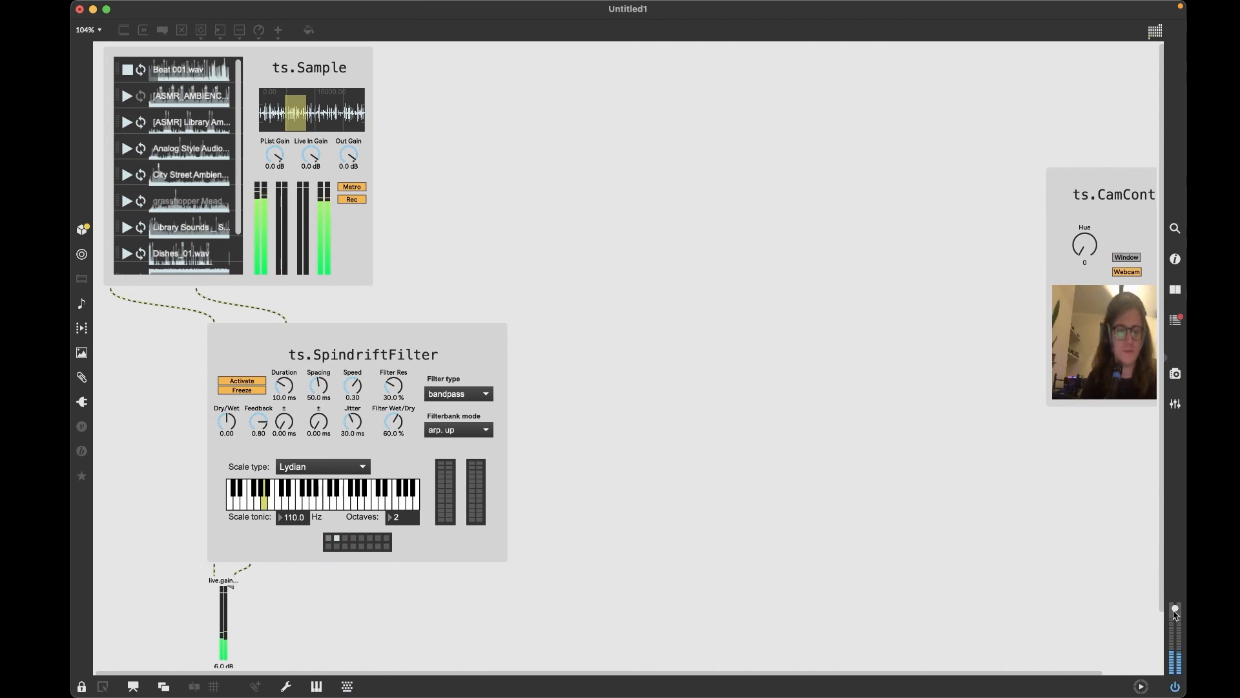
{"action": "left_click_drag", "start_coordinate": [1176, 609], "coordinate": [1176, 590]}
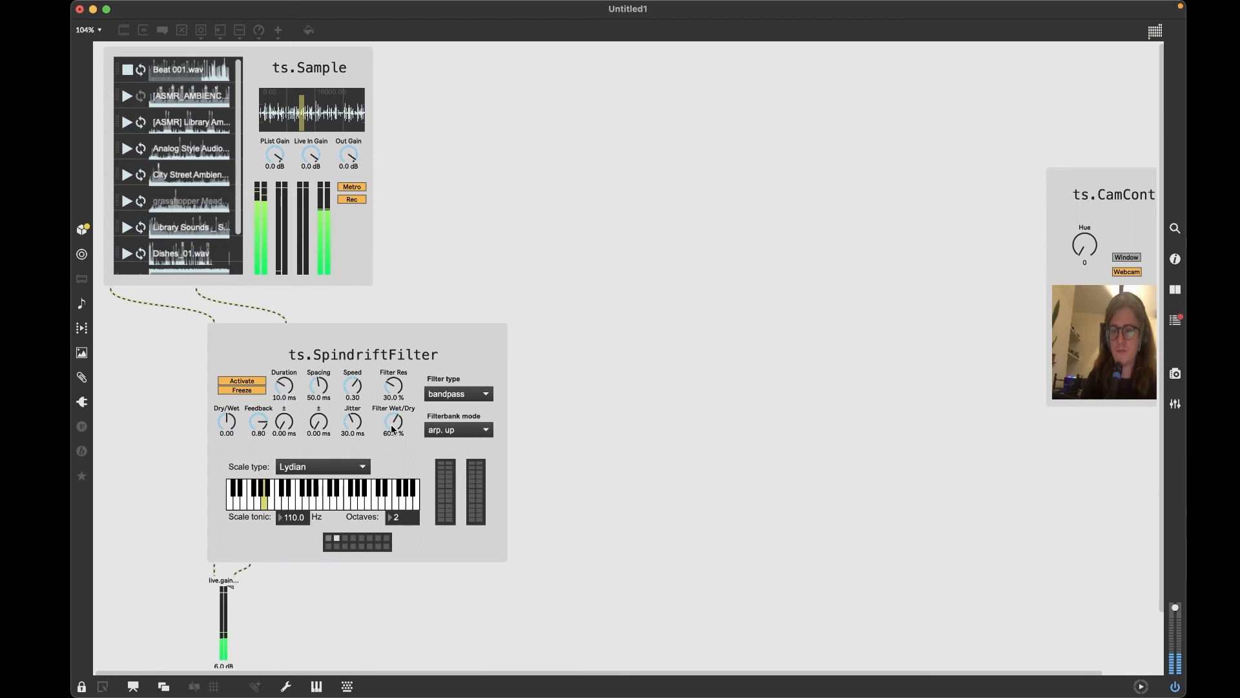
{"action": "left_click_drag", "start_coordinate": [394, 421], "coordinate": [393, 395]}
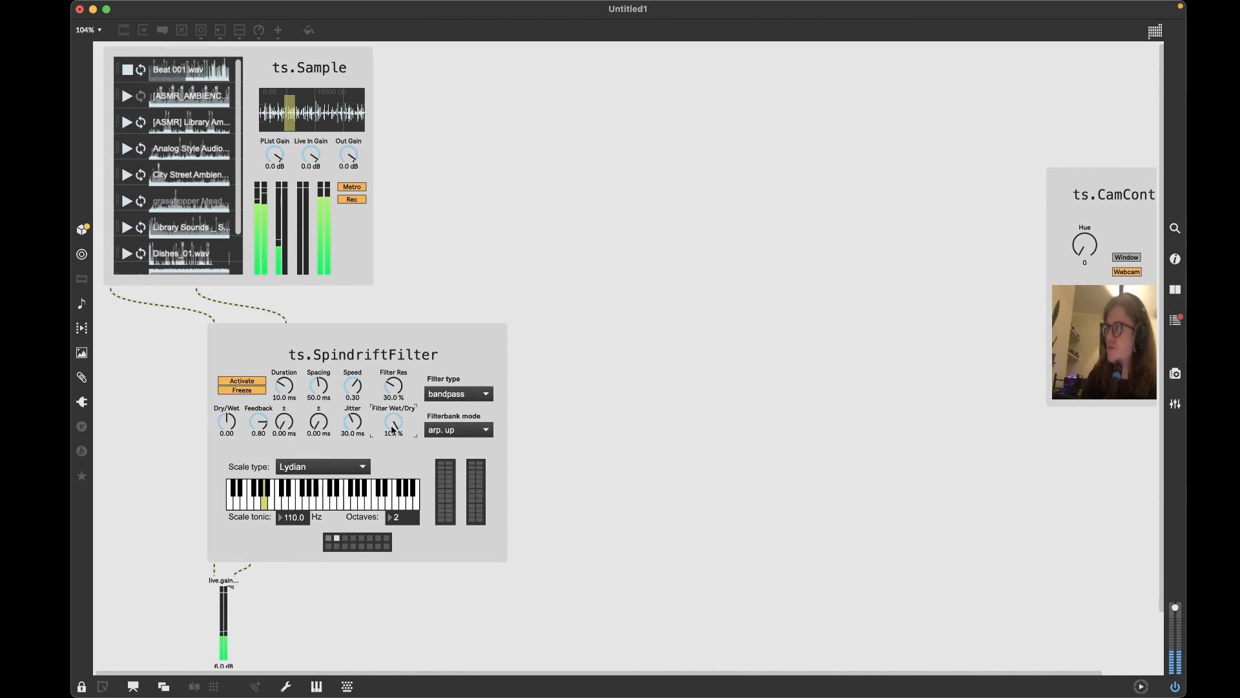
Try the arp. down filterbank mode, then set the mode to filterbank.
{"action": "left_click", "coordinate": [451, 431]}
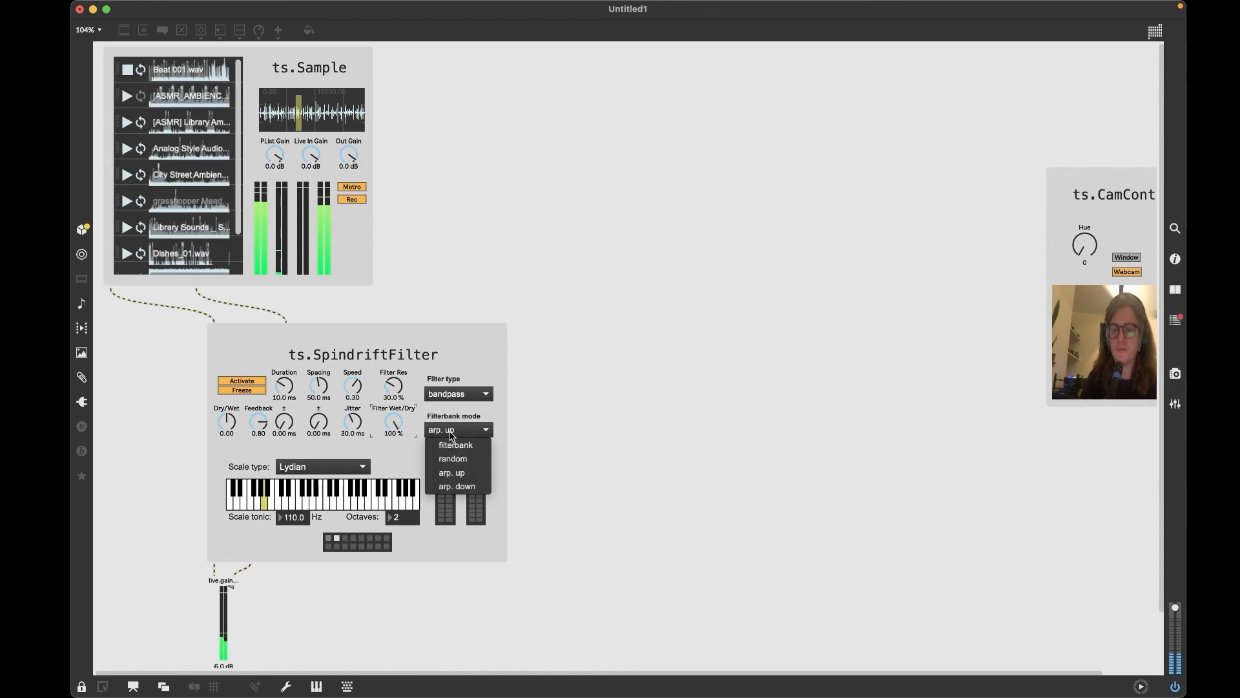
{"action": "left_click", "coordinate": [468, 490]}
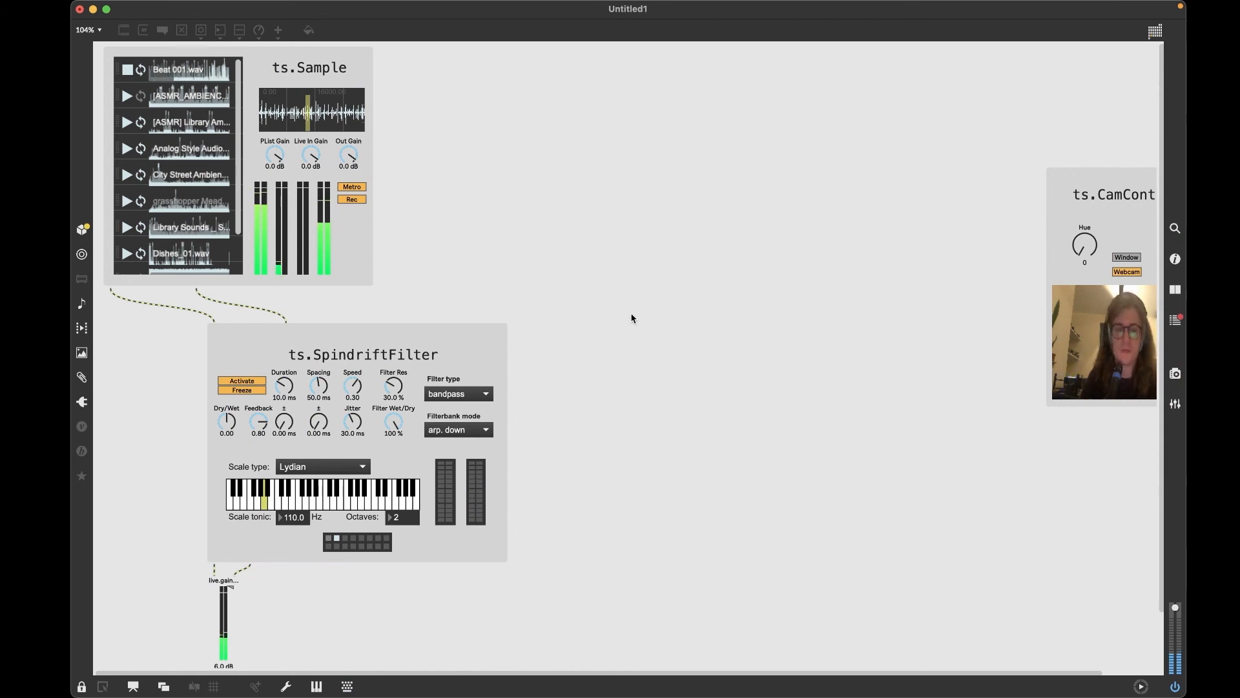
{"action": "left_click", "coordinate": [457, 431]}
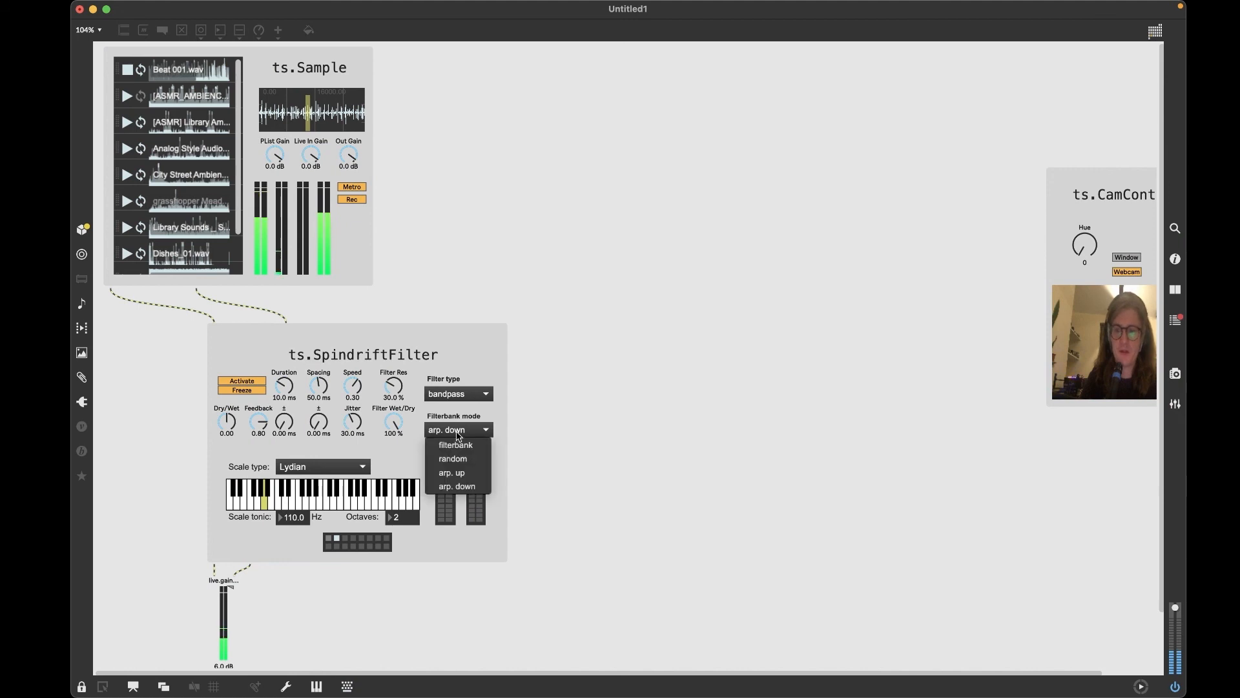
{"action": "left_click", "coordinate": [455, 446]}
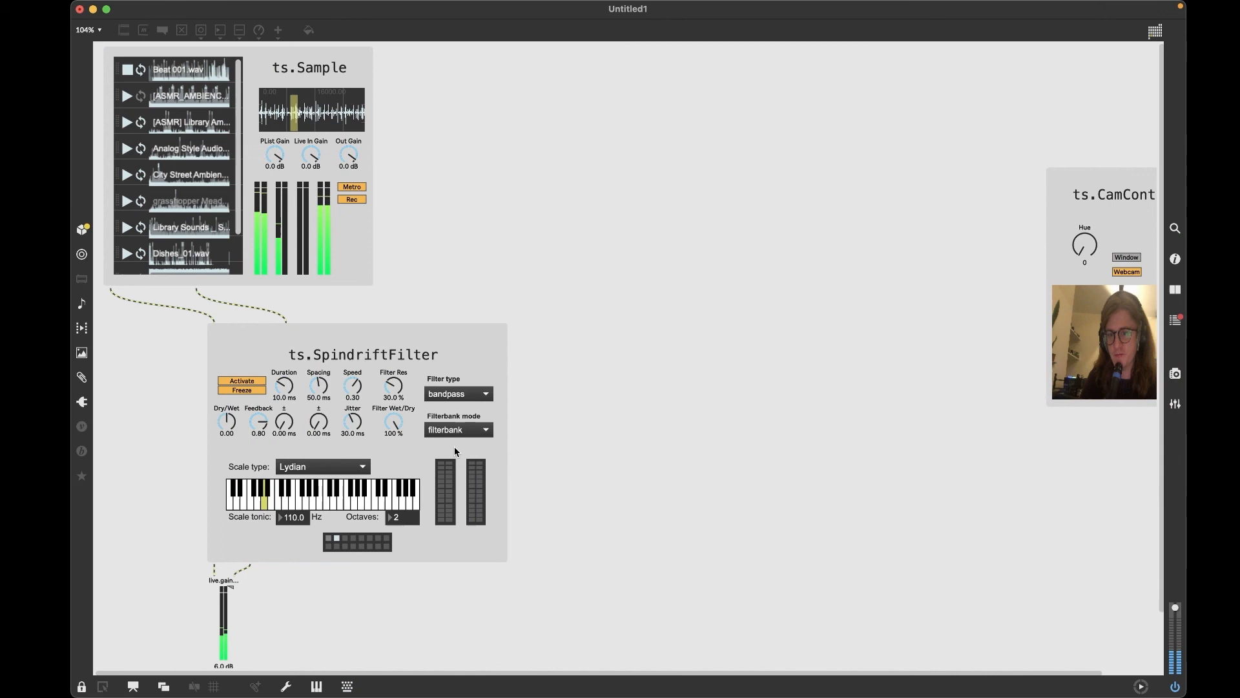
Set the scale type to fifths and reduce the Filter Wet/Dry to 67.7%.
{"action": "left_click", "coordinate": [331, 470]}
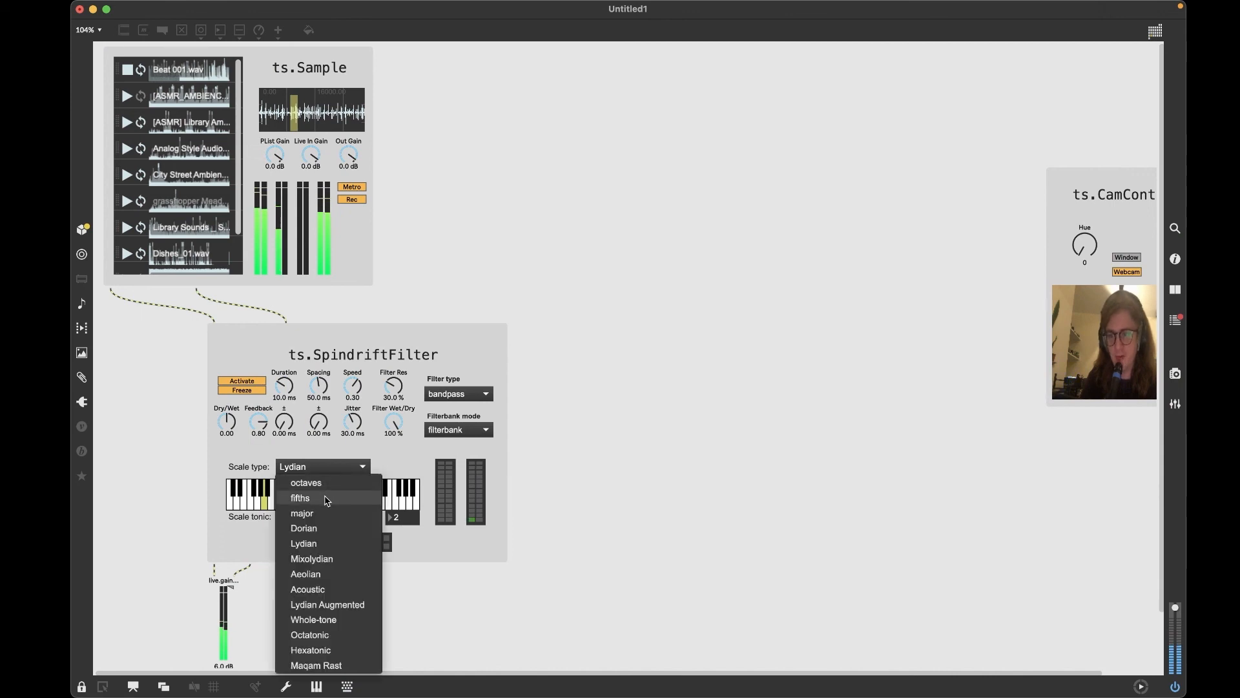
{"action": "left_click", "coordinate": [326, 499]}
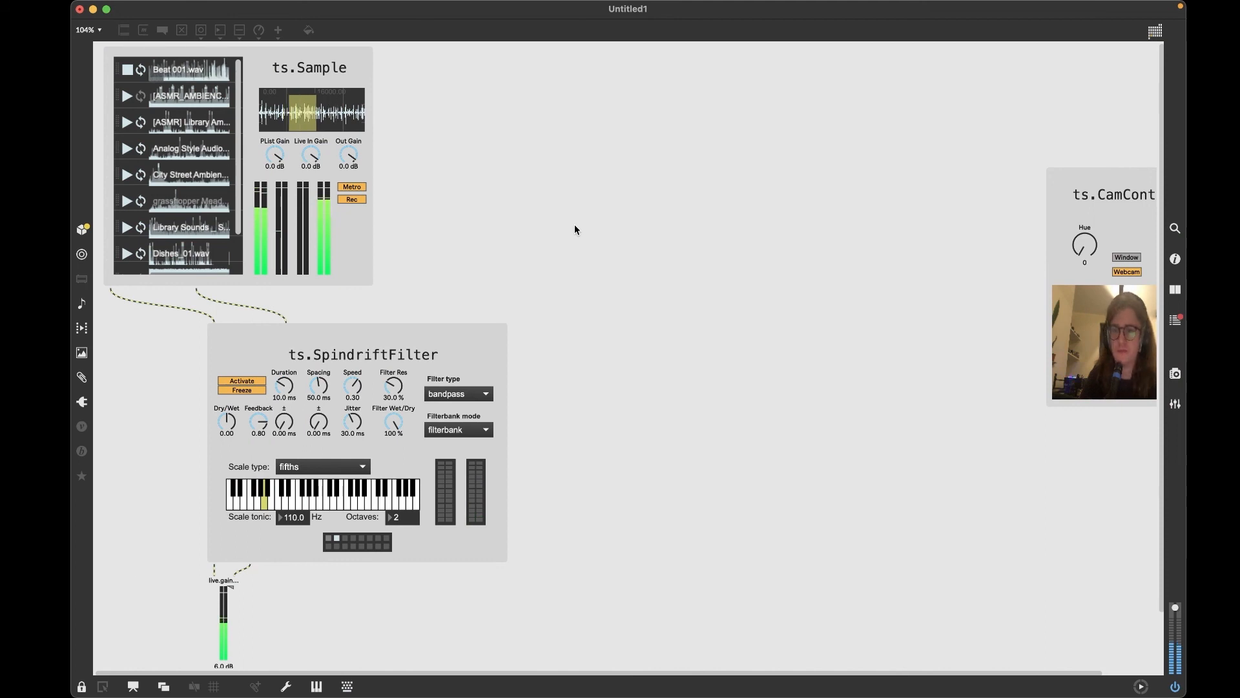
{"action": "left_click_drag", "start_coordinate": [393, 422], "coordinate": [393, 429]}
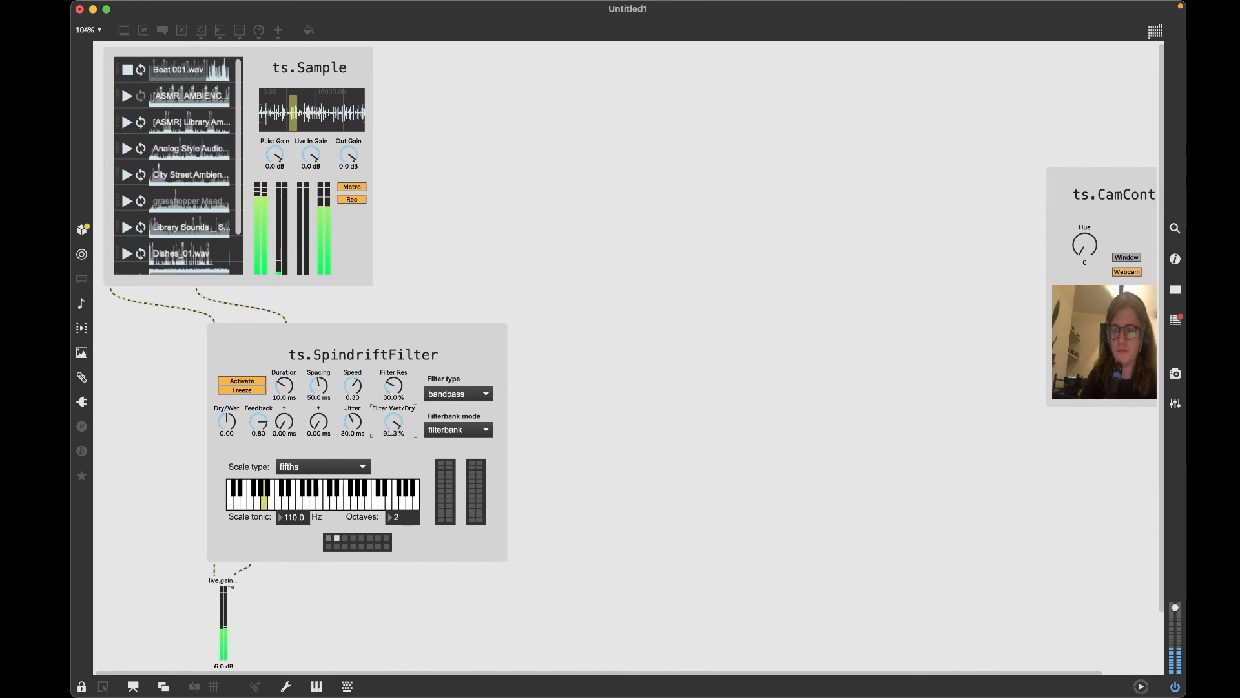
{"action": "left_click_drag", "start_coordinate": [393, 445], "coordinate": [393, 452]}
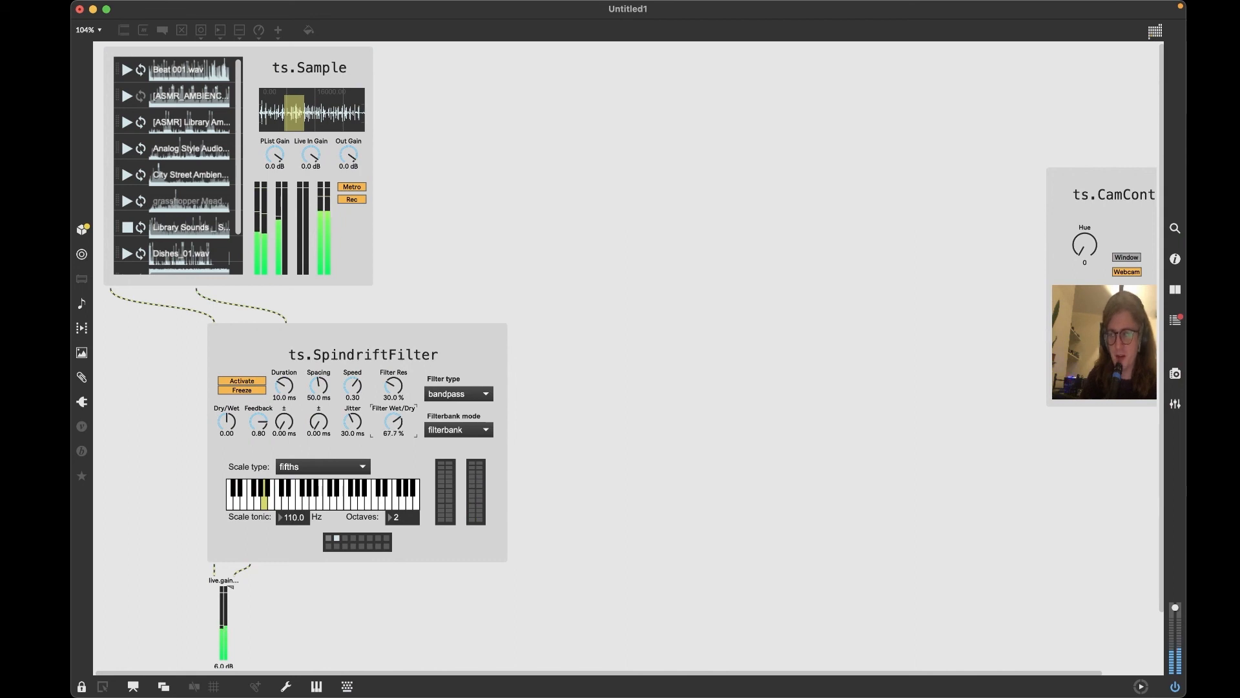